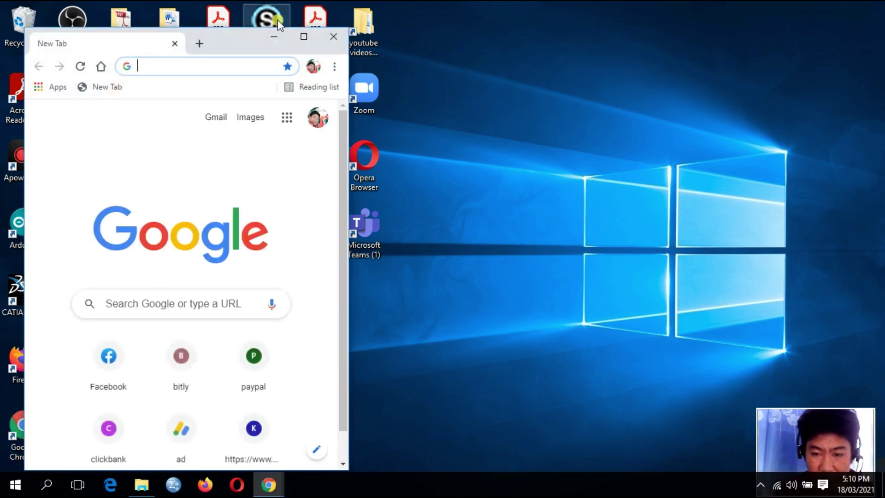
# - Maximize Chrome, search 'google ad' and open the 'Home – Google AdSense' suggestion
pyautogui.click(303, 36)
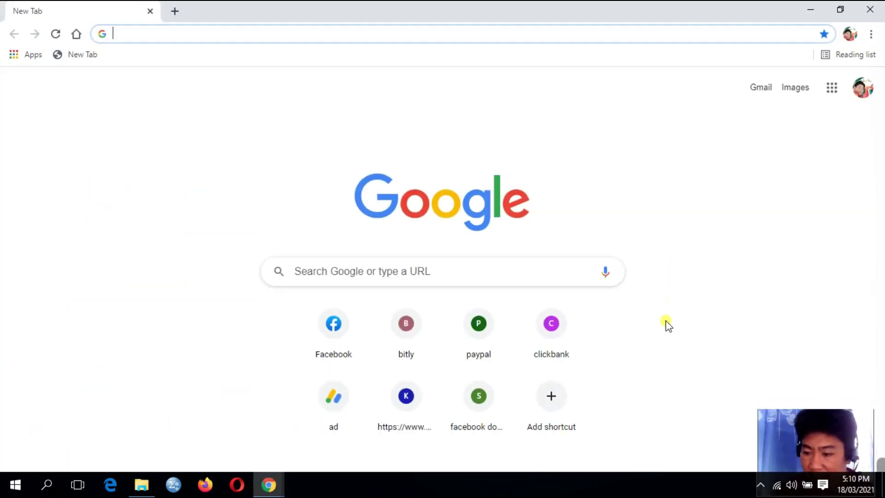
pyautogui.click(383, 271)
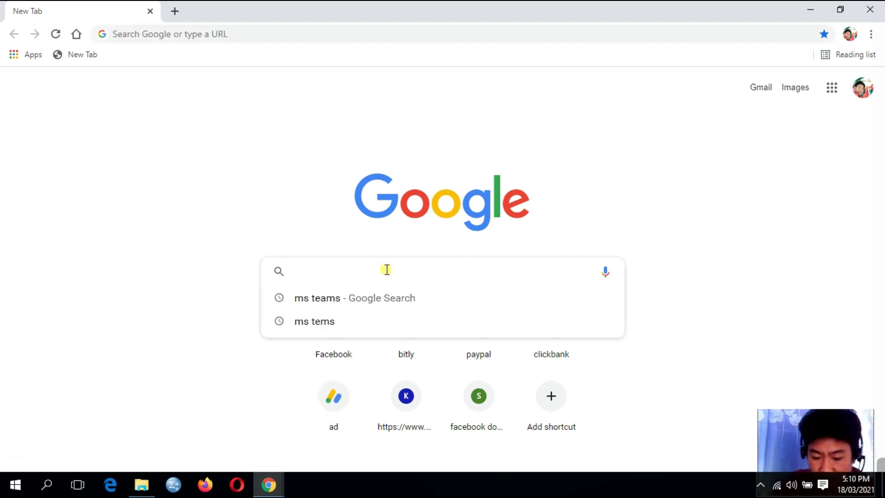
pyautogui.write('google')
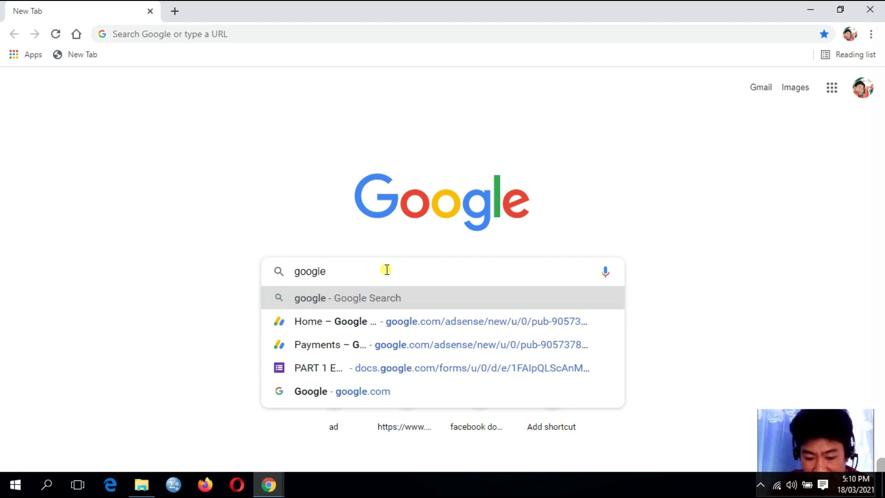
pyautogui.write(' ad')
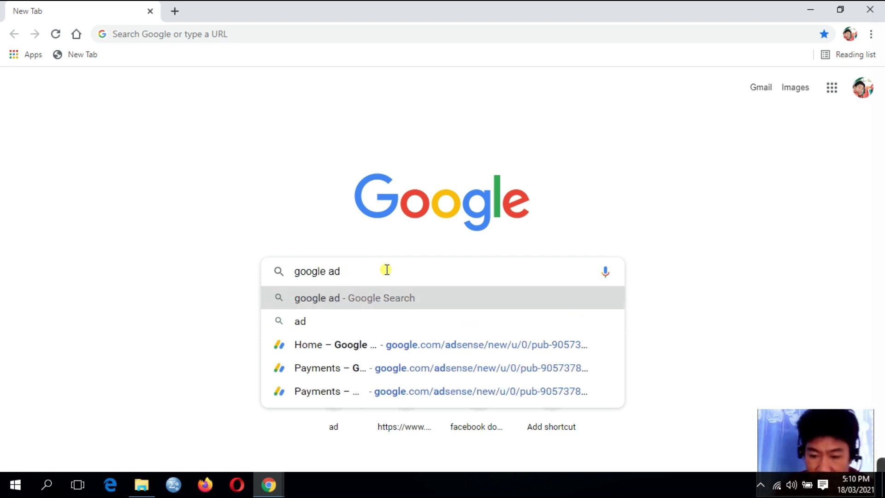
pyautogui.click(305, 347)
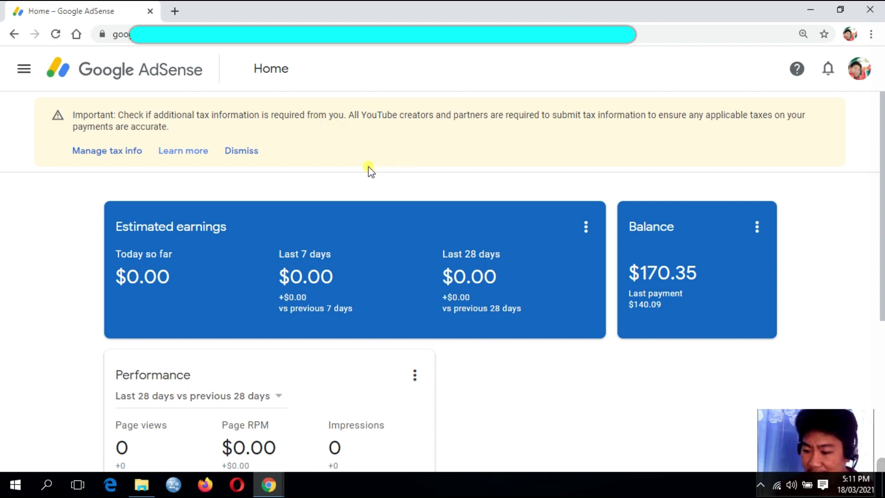
# - Open Manage tax info from the tax banner and start adding United States tax info
pyautogui.click(105, 154)
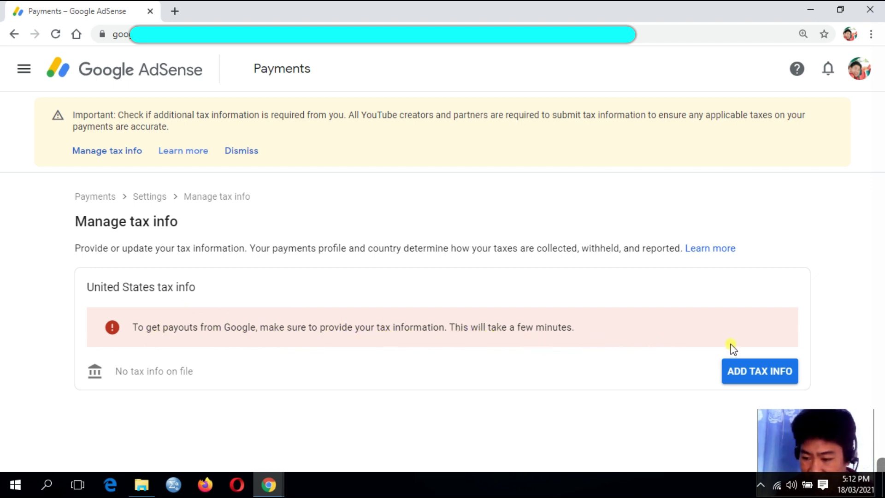
pyautogui.click(770, 378)
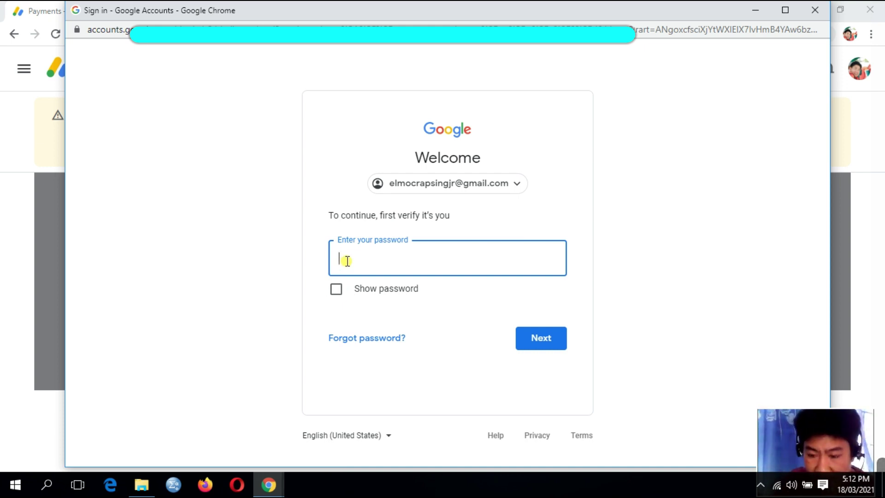
# - Verify the account password and choose Individual as the account type
pyautogui.hotkey('ctrl', 'v')
pyautogui.click(544, 344)
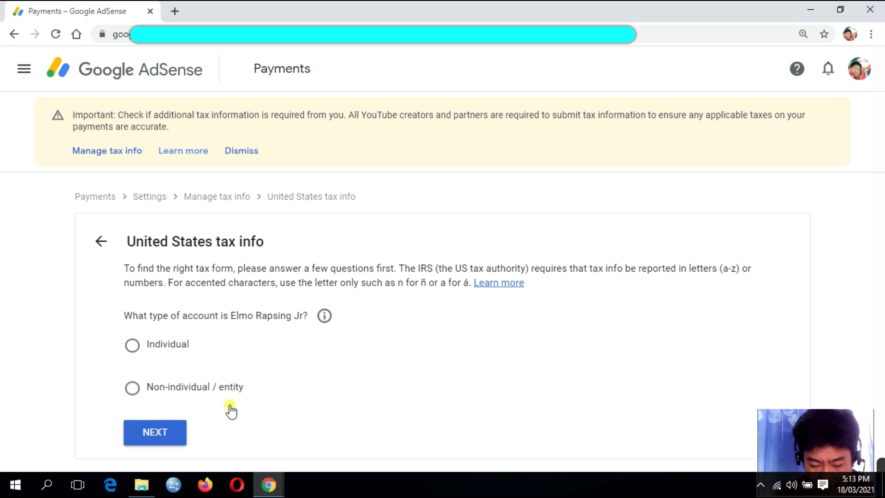
pyautogui.click(132, 351)
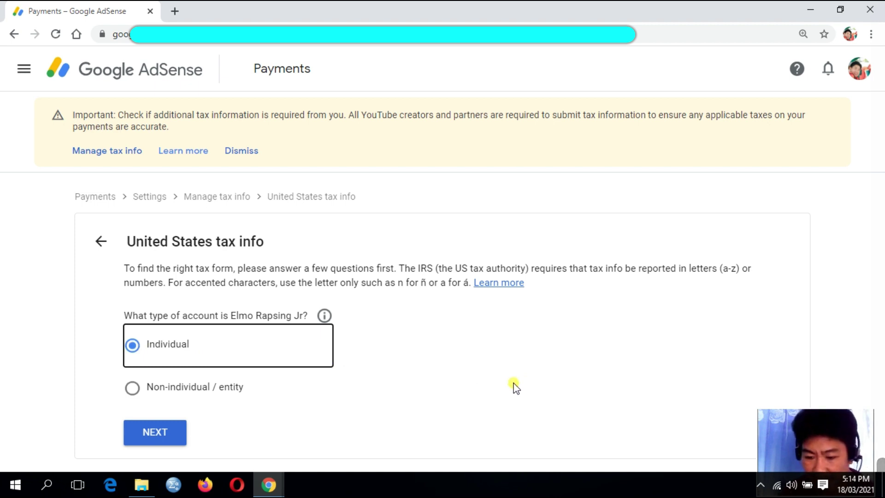
# - Answer No to US citizenship or residency and select the W-8BEN form
pyautogui.click(159, 435)
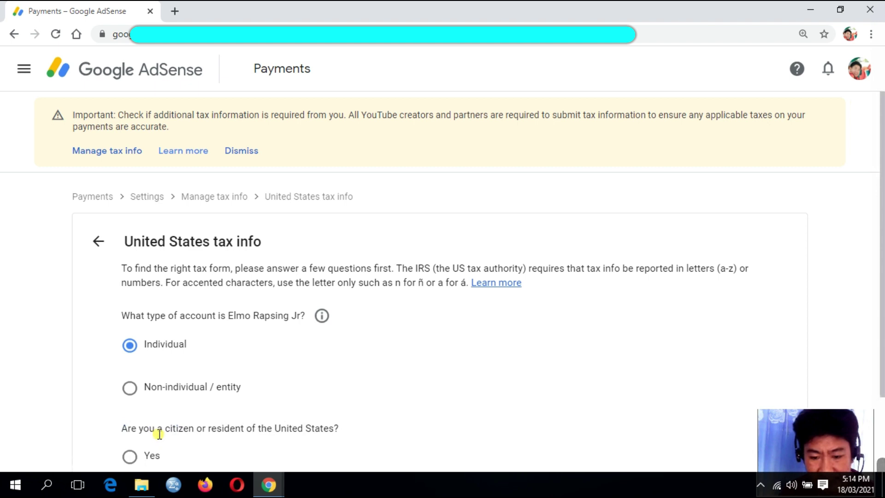
pyautogui.scroll(-2, 660, 329)
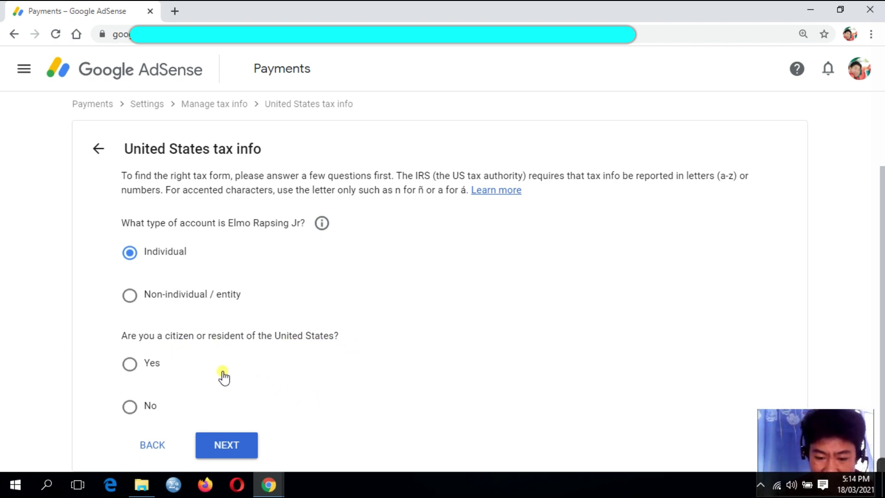
pyautogui.click(130, 408)
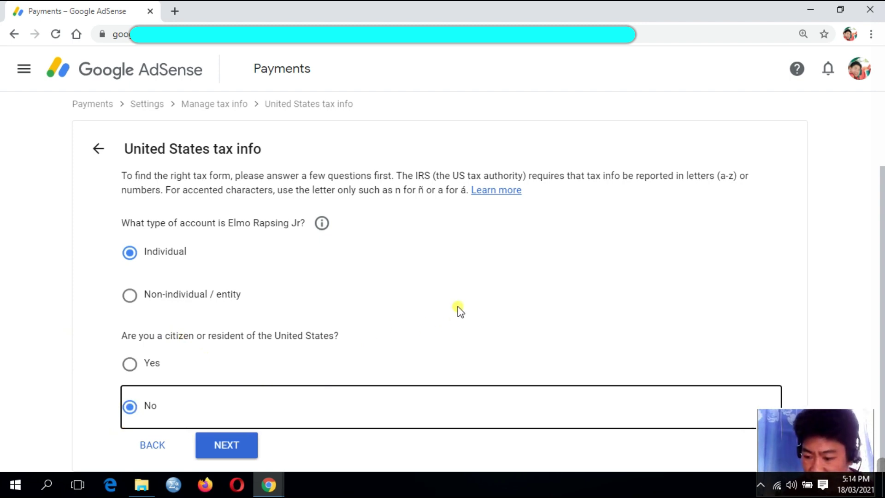
pyautogui.click(233, 445)
pyautogui.scroll(-3, 687, 254)
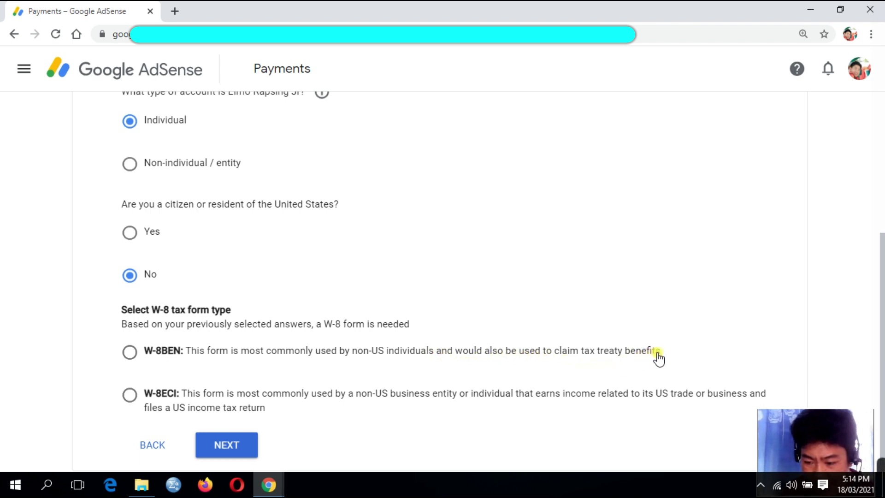
pyautogui.click(129, 353)
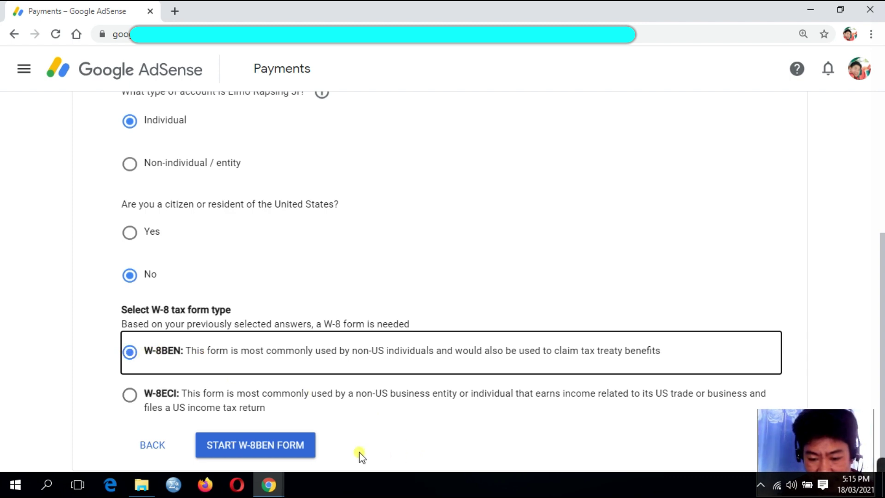
# - Start the W-8BEN form and set the country of citizenship to Philippines
pyautogui.click(252, 452)
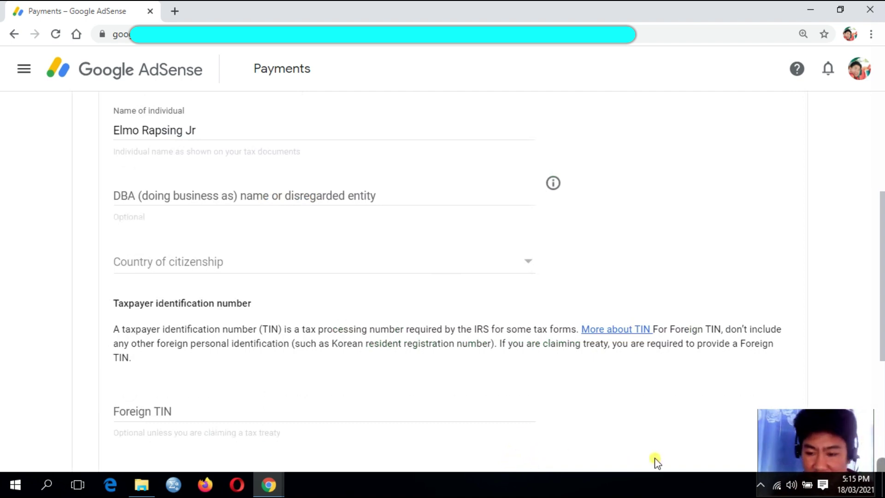
pyautogui.scroll(4, 415, 415)
pyautogui.scroll(-1, 365, 332)
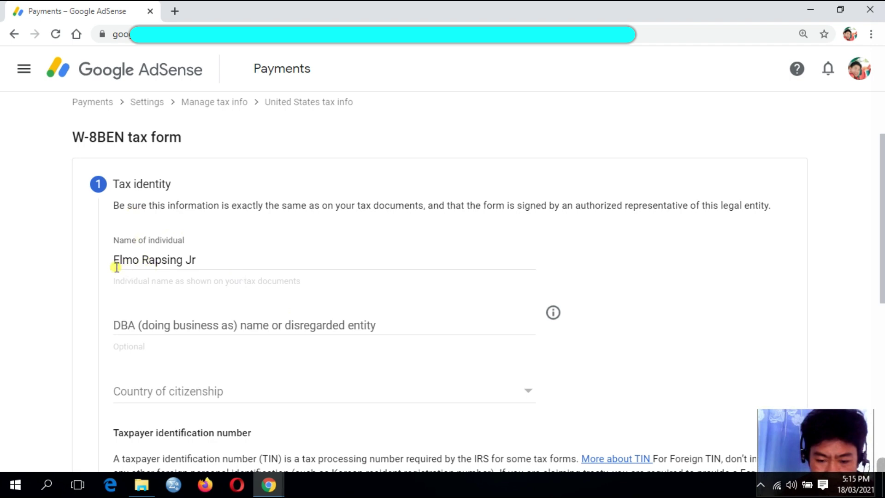
pyautogui.scroll(-2, 206, 259)
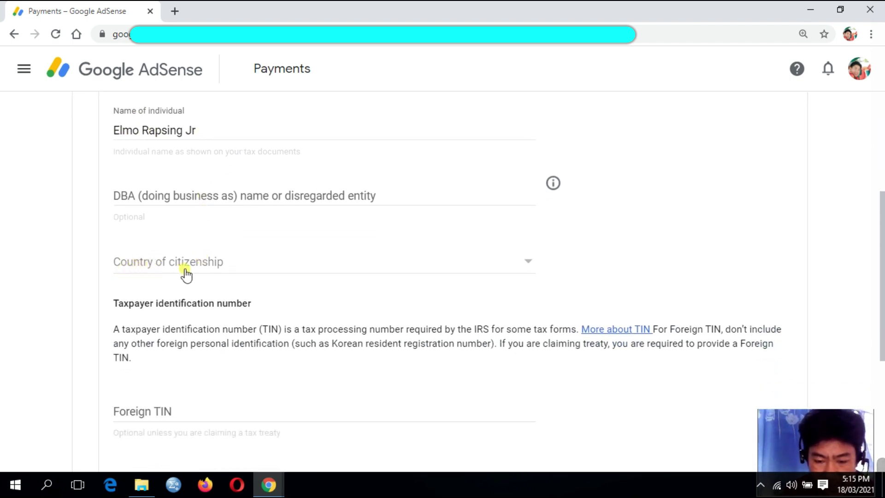
pyautogui.click(530, 268)
pyautogui.scroll(-10, 346, 245)
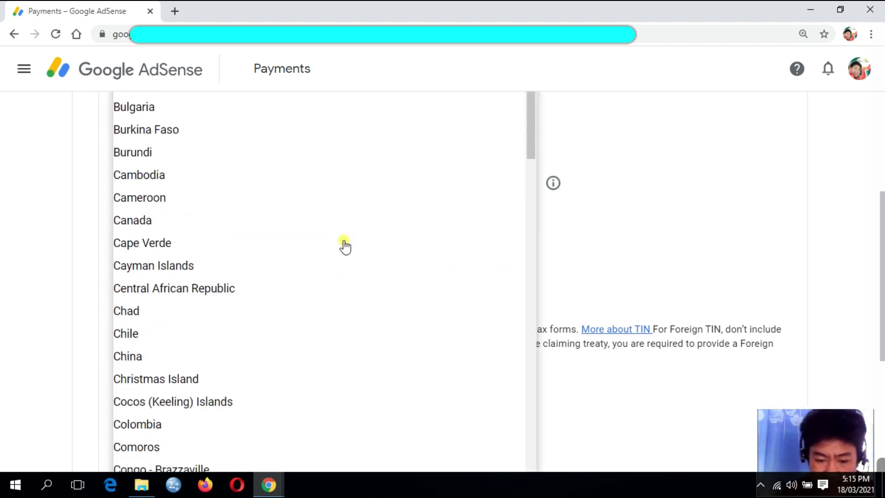
pyautogui.scroll(-20, 345, 247)
pyautogui.scroll(-20, 345, 247)
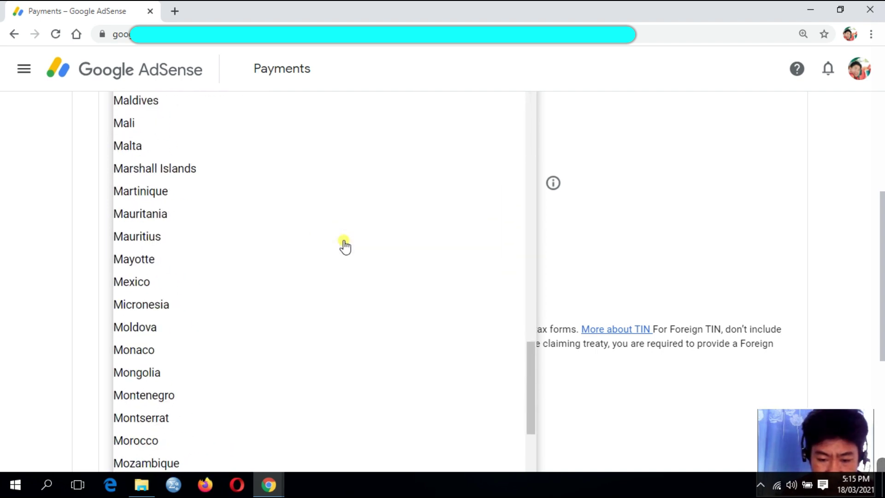
pyautogui.scroll(-20, 345, 247)
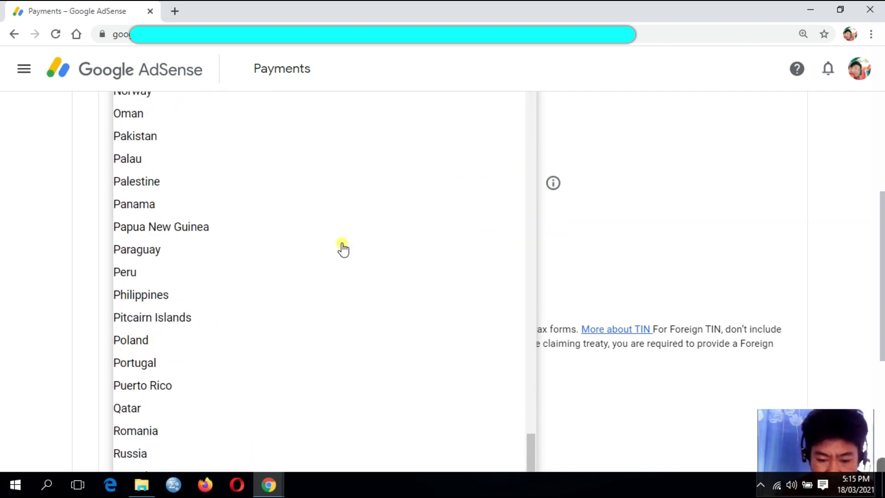
pyautogui.click(157, 297)
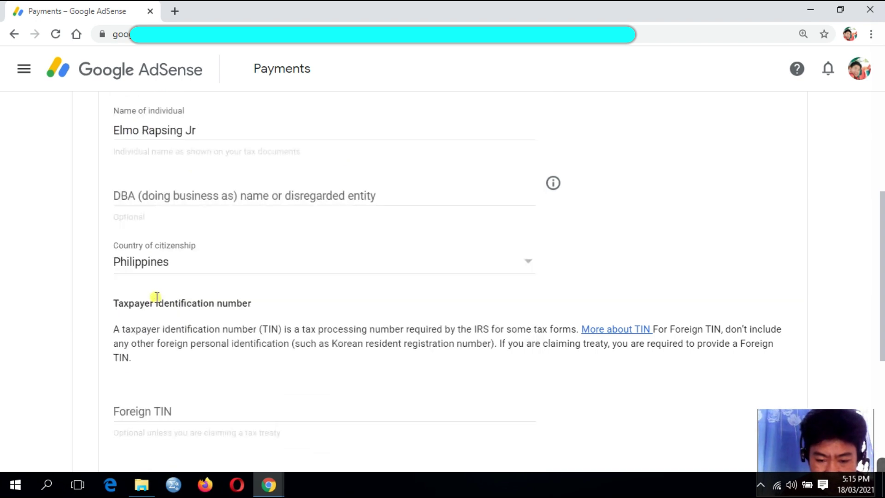
pyautogui.scroll(-3, 300, 332)
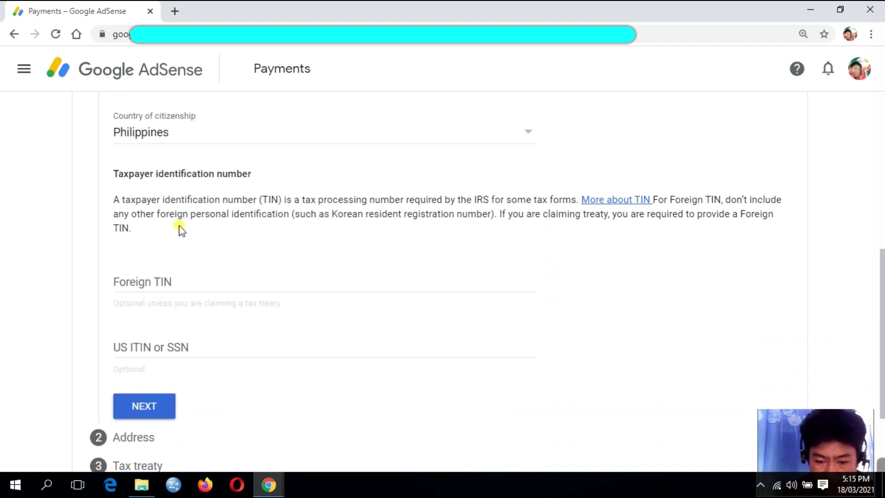
pyautogui.scroll(1, 247, 269)
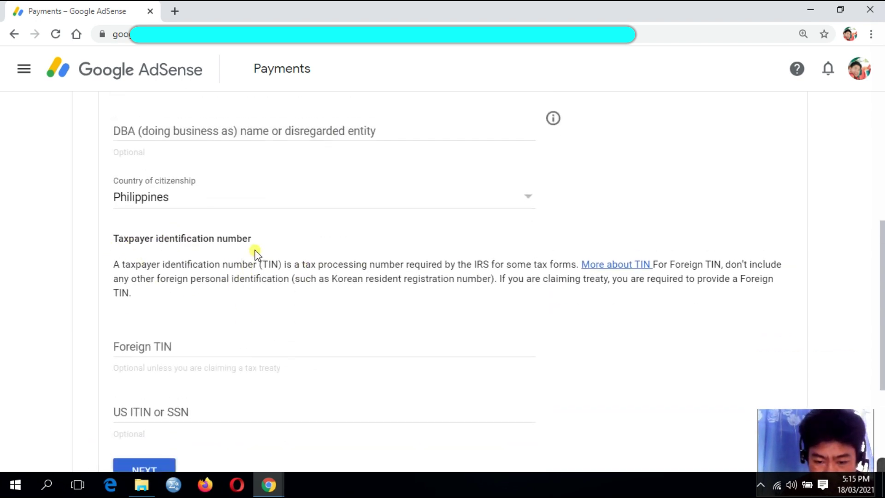
# - Enter the foreign tax identification number and continue to the Address step
pyautogui.click(126, 349)
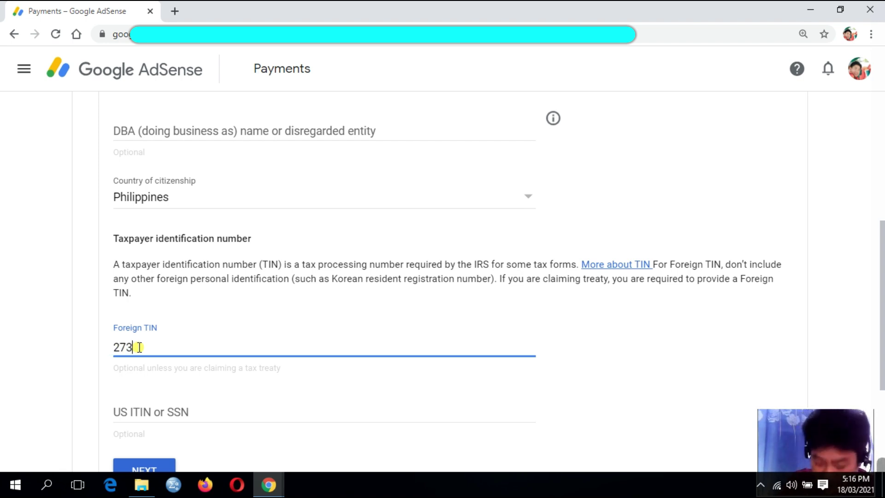
pyautogui.scroll(-3, 267, 332)
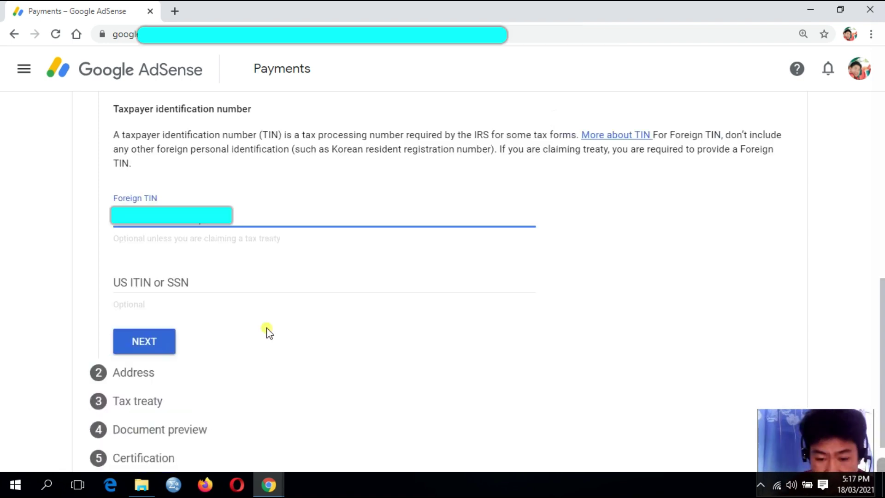
pyautogui.click(157, 344)
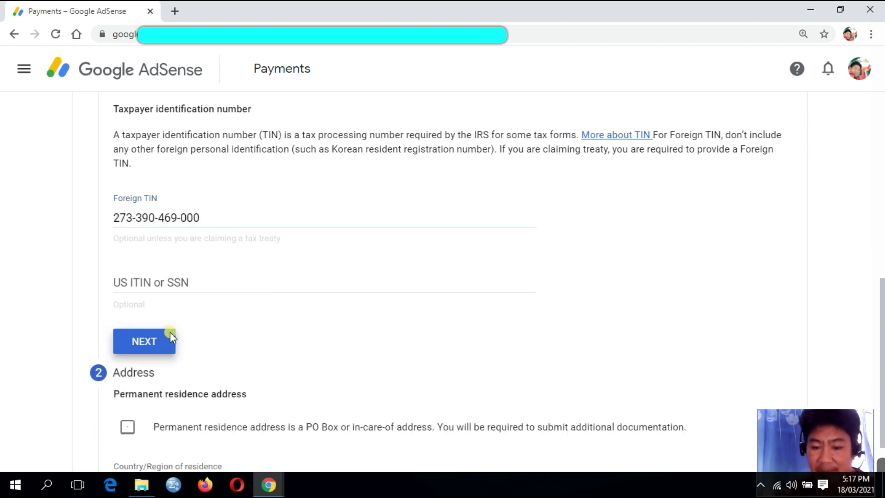
# - Begin the street in Address line 1 and clear the autofilled Address line 2
pyautogui.scroll(-8, 534, 283)
pyautogui.scroll(4, 548, 290)
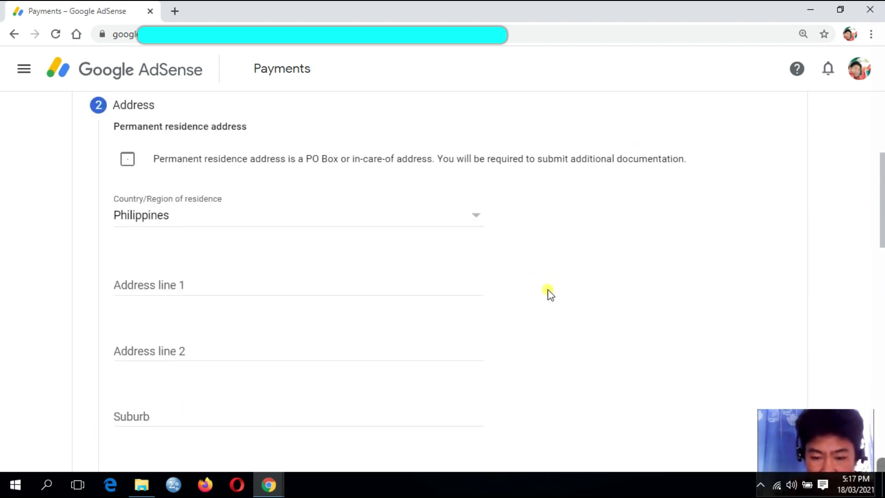
pyautogui.scroll(3, 548, 292)
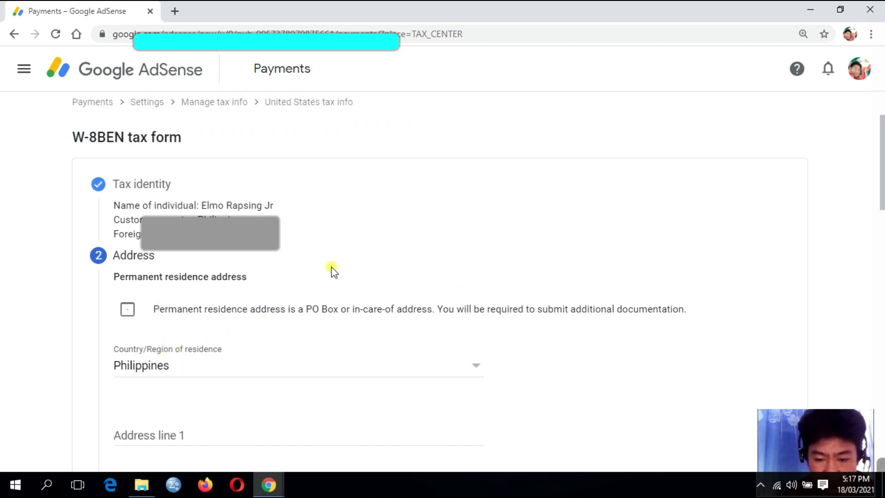
pyautogui.scroll(-1, 332, 269)
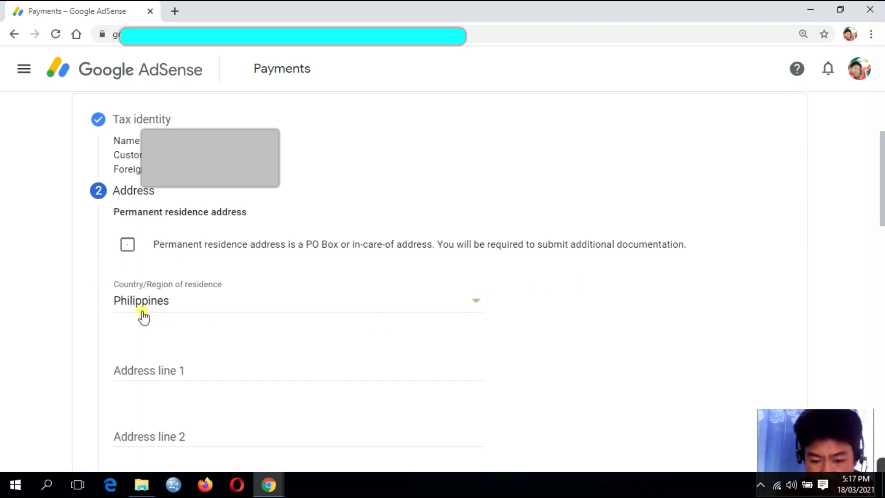
pyautogui.scroll(-4, 316, 351)
pyautogui.scroll(4, 316, 353)
pyautogui.click(164, 375)
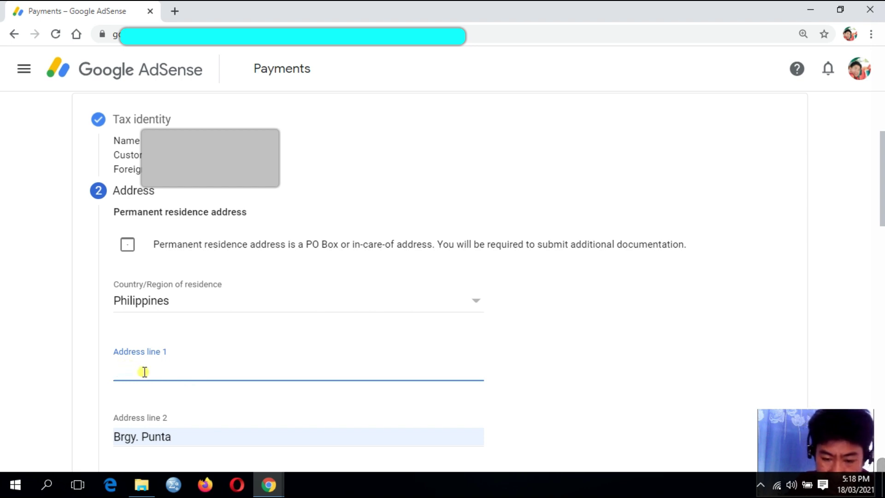
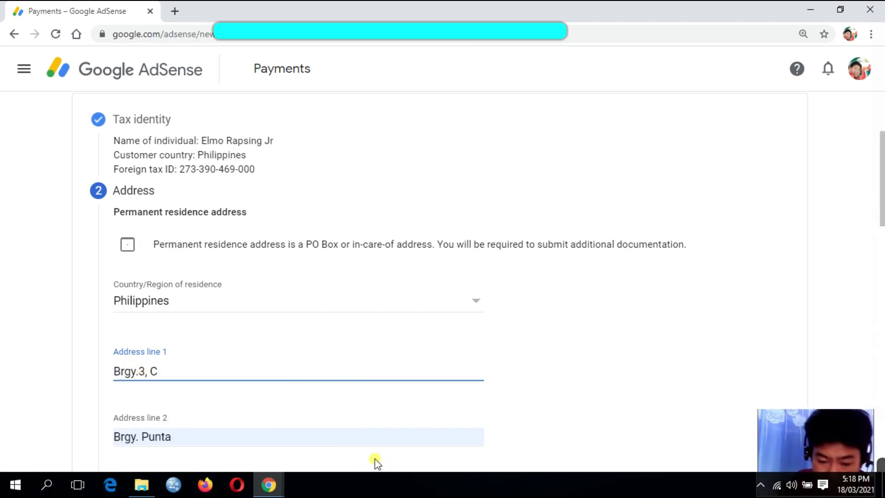
pyautogui.scroll(-3, 232, 393)
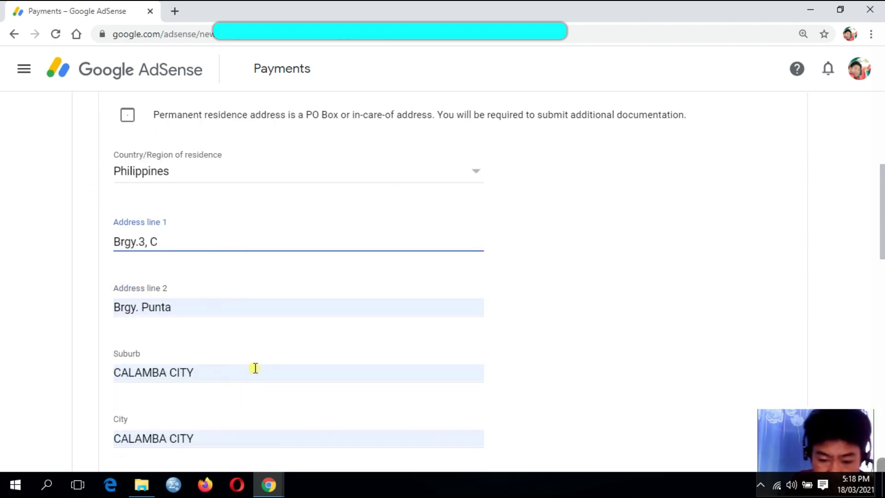
pyautogui.click(194, 317)
pyautogui.moveTo(196, 309); pyautogui.dragTo(105, 308)
pyautogui.press('BackSpace')
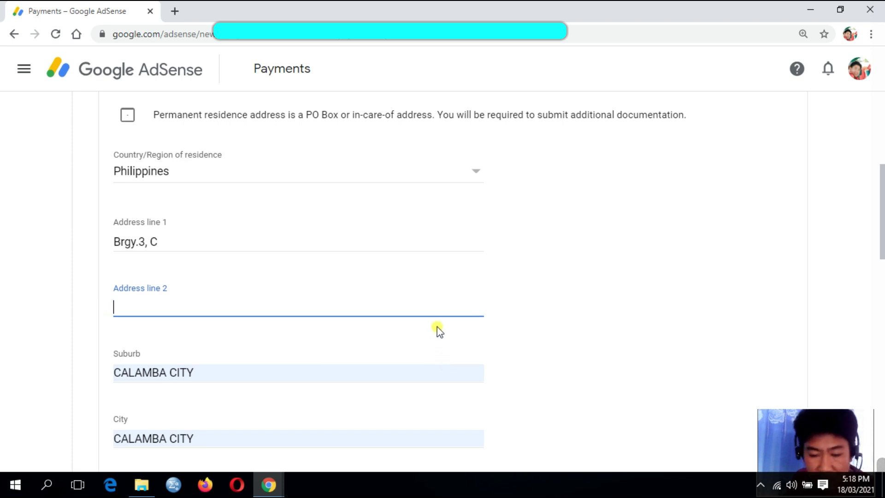
# - Complete the street in Address line 1 and mark the mailing address as the same
pyautogui.scroll(4, 229, 287)
pyautogui.scroll(2, 194, 327)
pyautogui.scroll(-5, 158, 369)
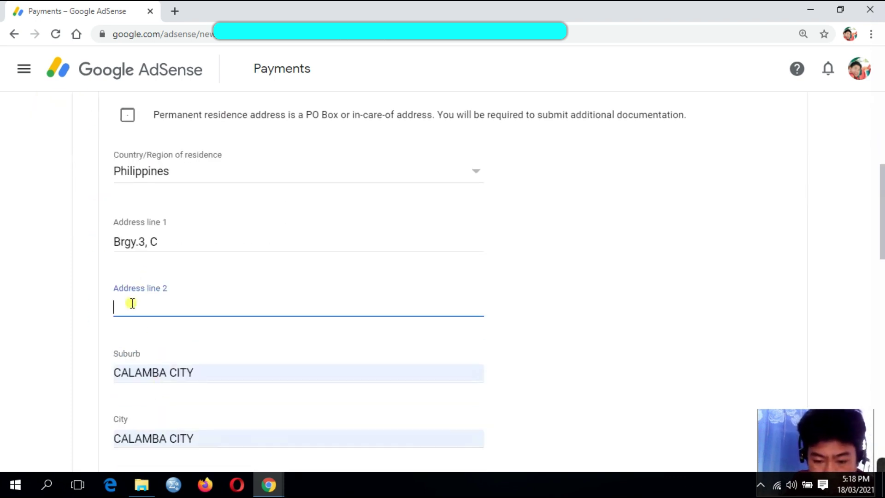
pyautogui.scroll(1, 151, 273)
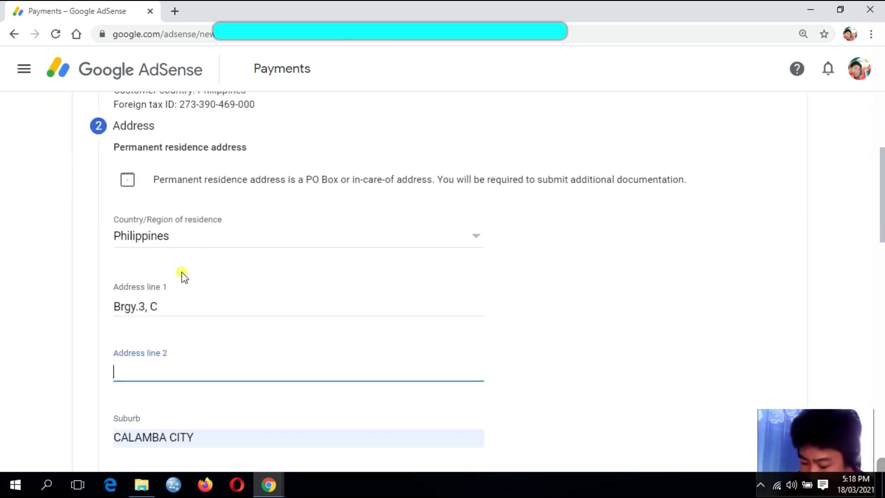
pyautogui.click(166, 308)
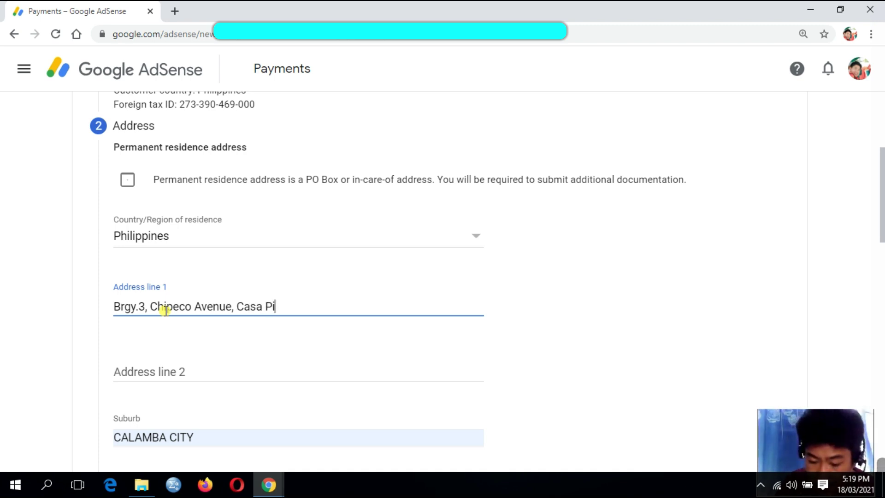
pyautogui.scroll(-6, 208, 367)
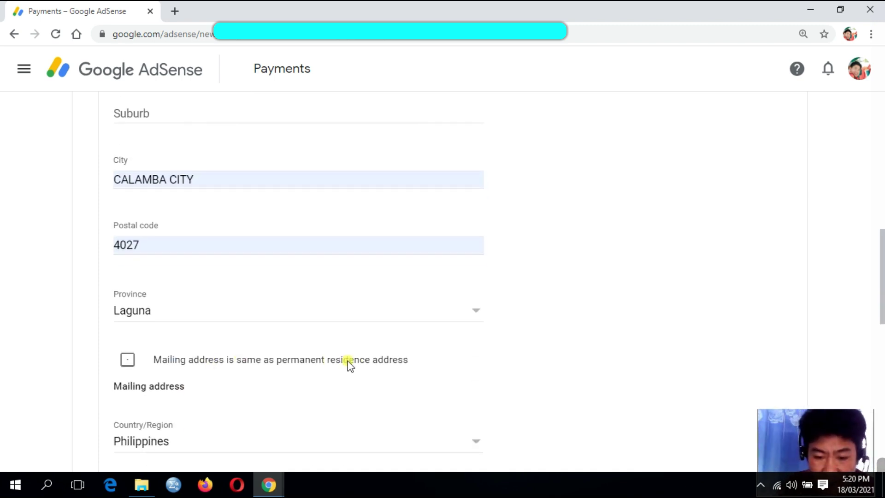
pyautogui.scroll(-3, 371, 332)
pyautogui.scroll(2, 339, 330)
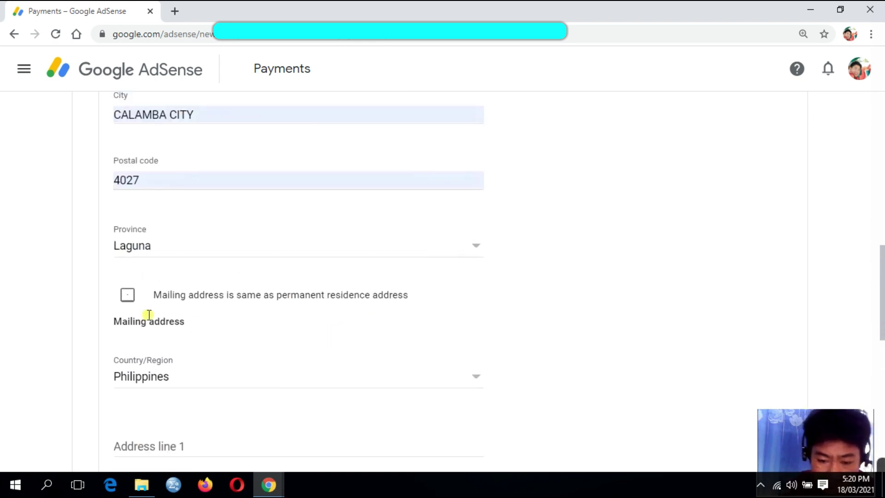
pyautogui.click(127, 298)
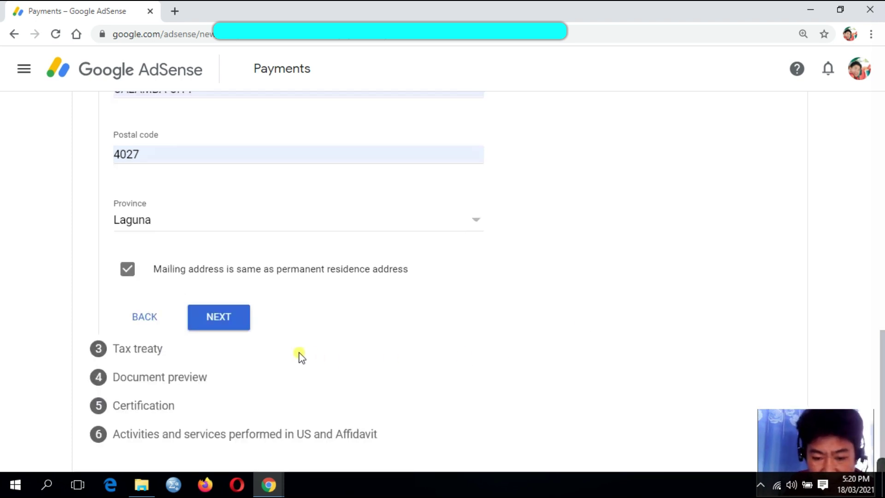
pyautogui.click(219, 322)
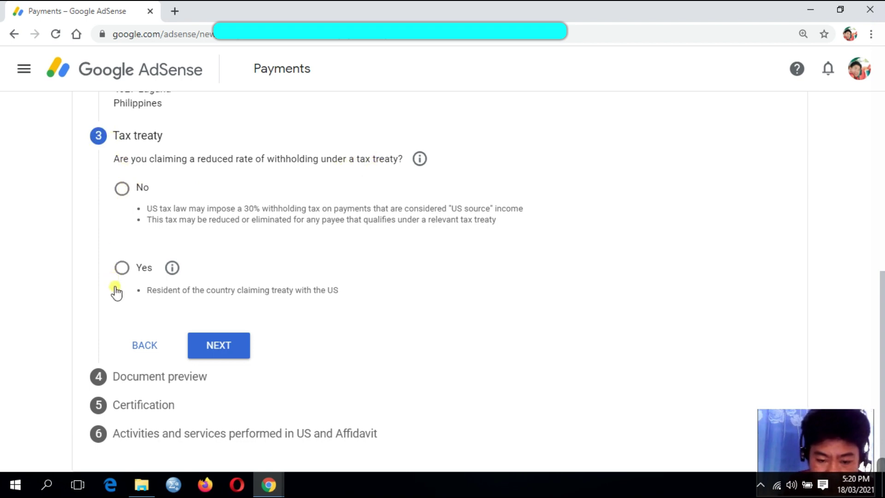
# - Claim the treaty as a Philippines resident and tick Services (such as AdSense) income
pyautogui.click(121, 272)
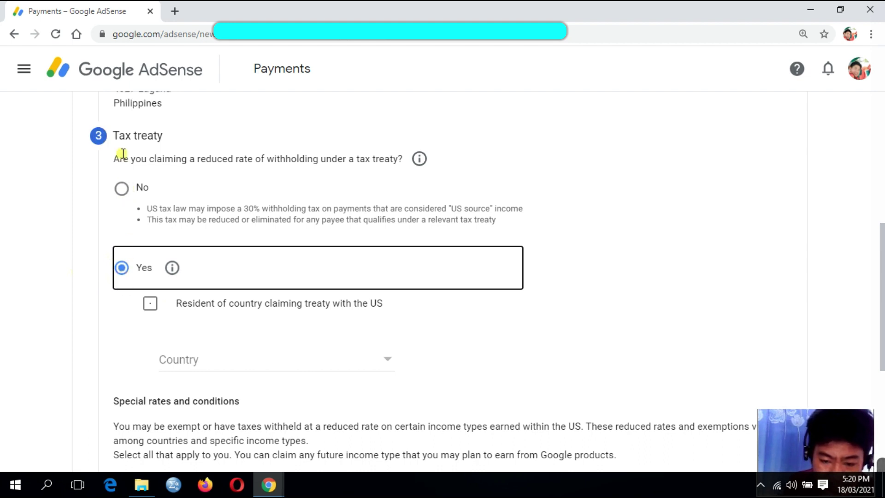
pyautogui.click(150, 305)
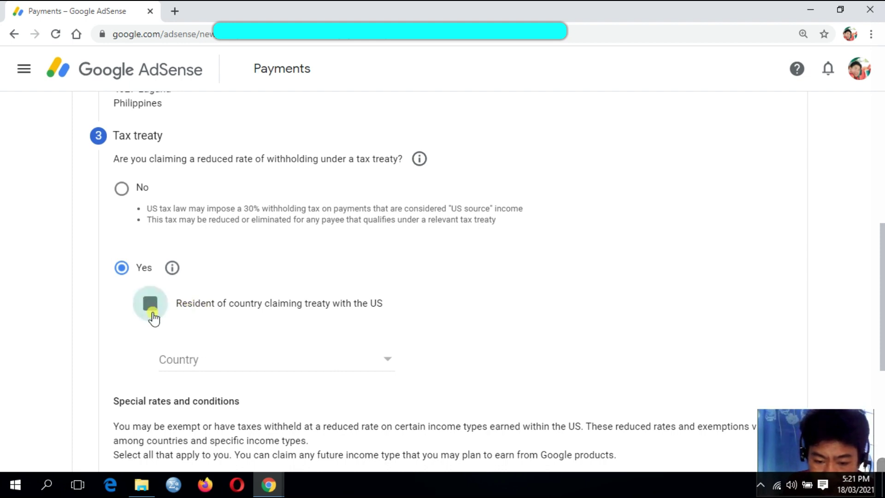
pyautogui.click(386, 362)
pyautogui.scroll(-15, 314, 257)
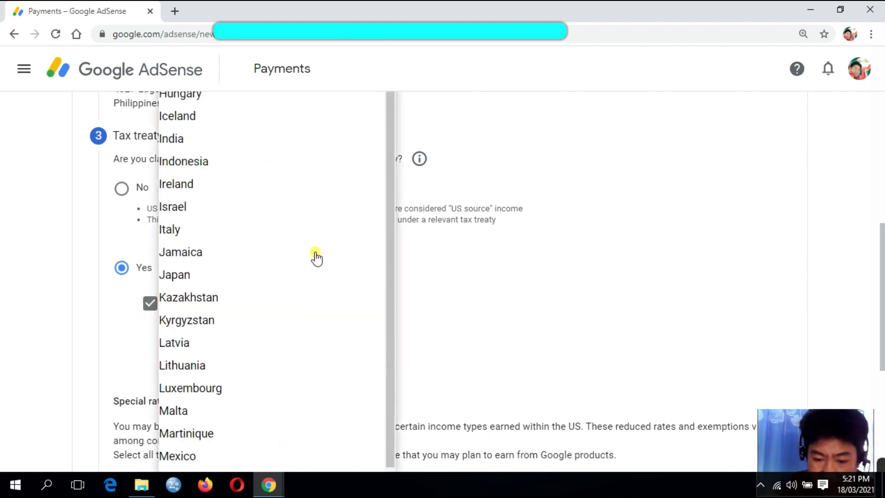
pyautogui.scroll(5, 316, 258)
pyautogui.scroll(-2, 307, 287)
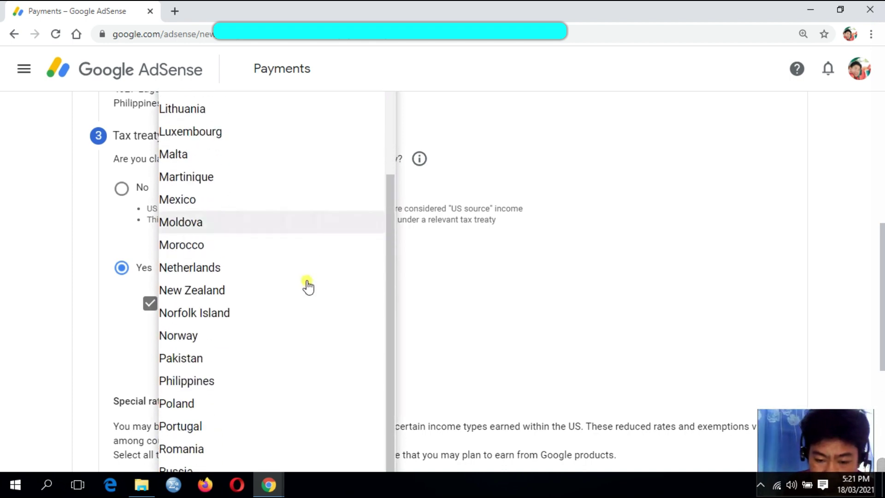
pyautogui.click(205, 305)
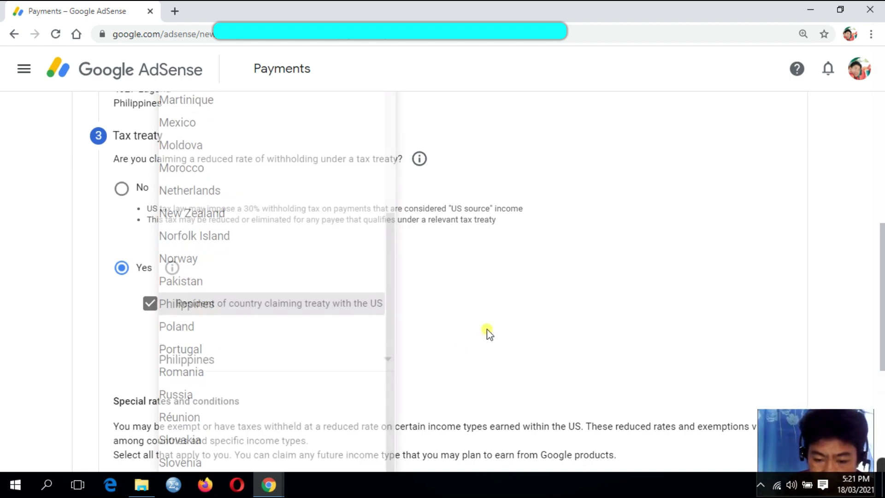
pyautogui.scroll(-5, 494, 321)
pyautogui.scroll(3, 497, 318)
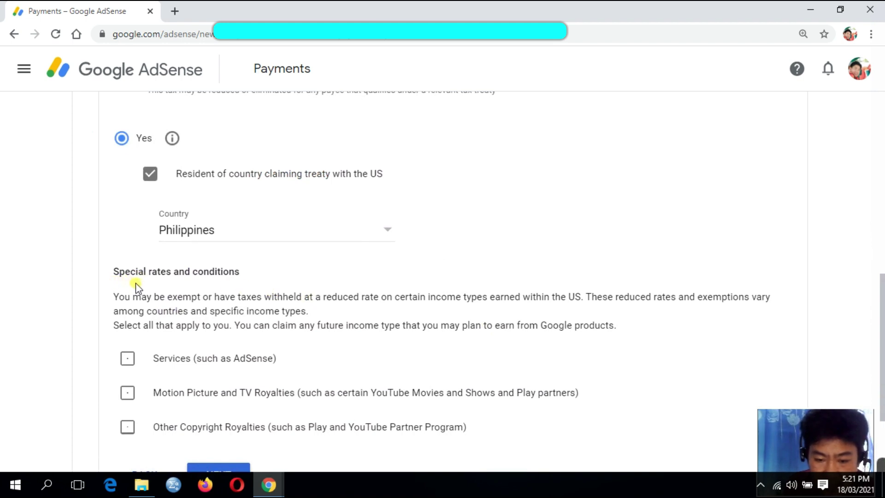
pyautogui.scroll(-3, 336, 295)
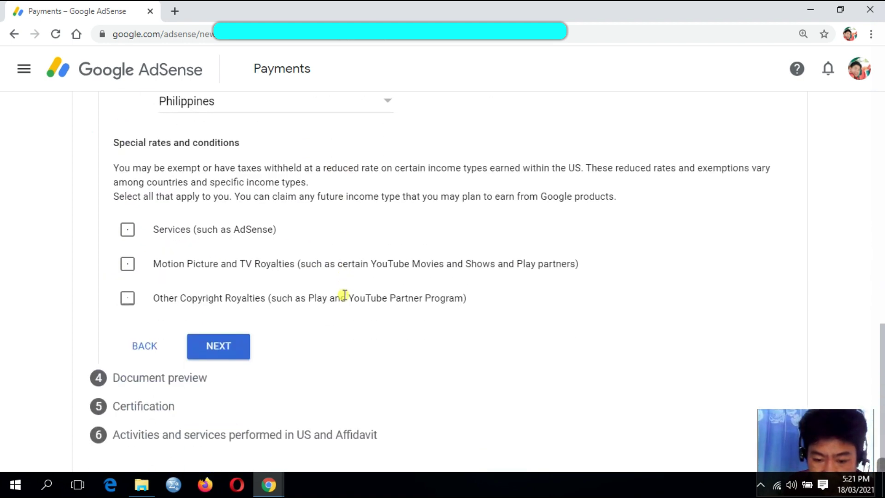
pyautogui.click(129, 232)
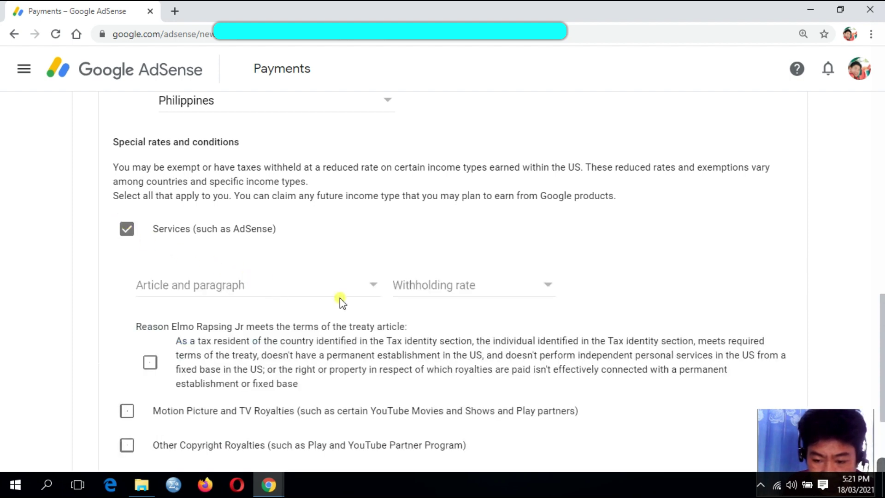
# - Also claim Motion Picture and TV Royalties and Other Copyright Royalties
pyautogui.scroll(-2, 349, 299)
pyautogui.scroll(-1, 349, 299)
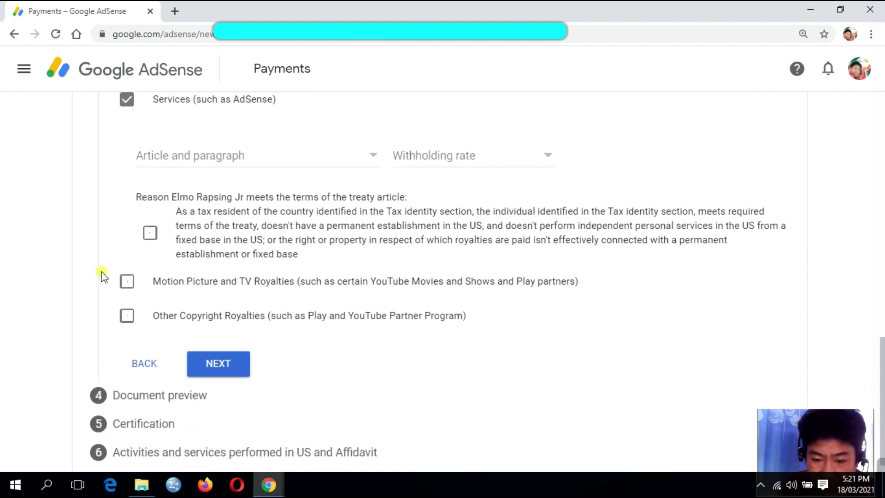
pyautogui.click(127, 281)
pyautogui.scroll(-3, 286, 324)
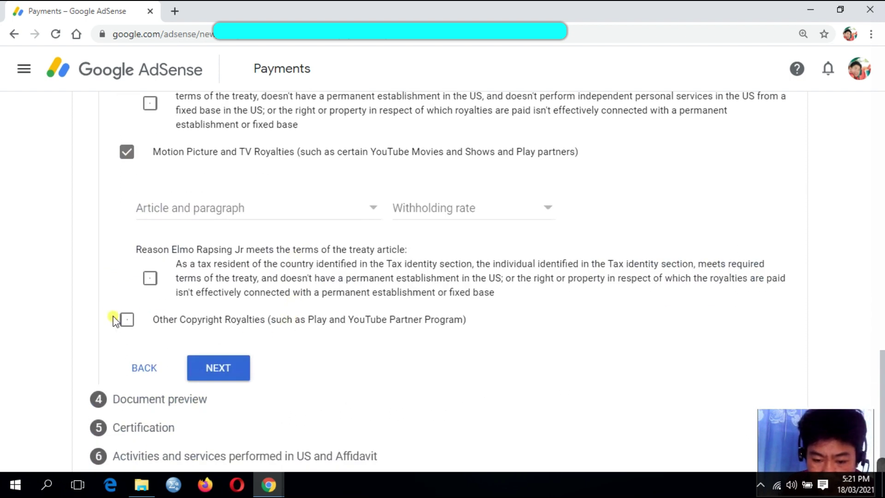
pyautogui.click(128, 326)
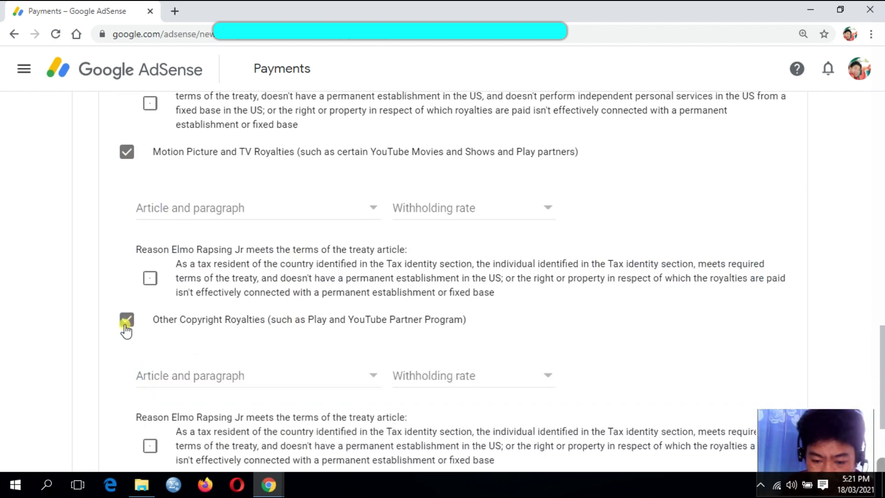
pyautogui.scroll(10, 503, 345)
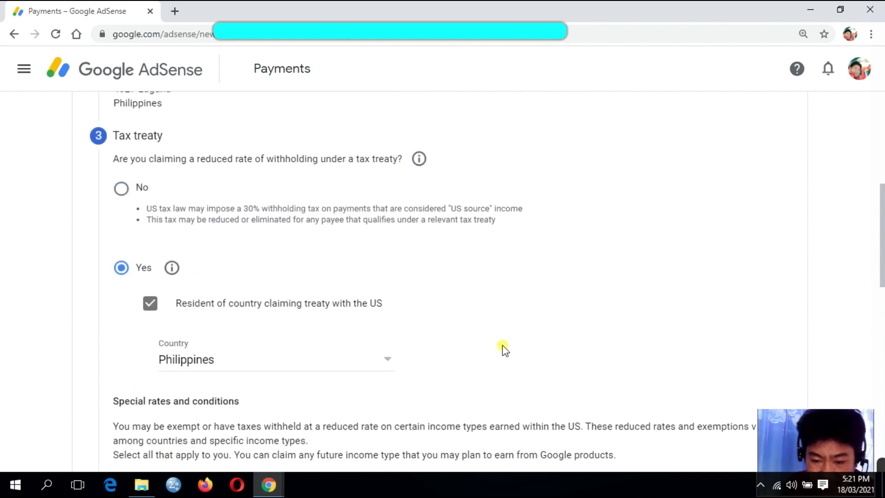
pyautogui.scroll(-5, 503, 345)
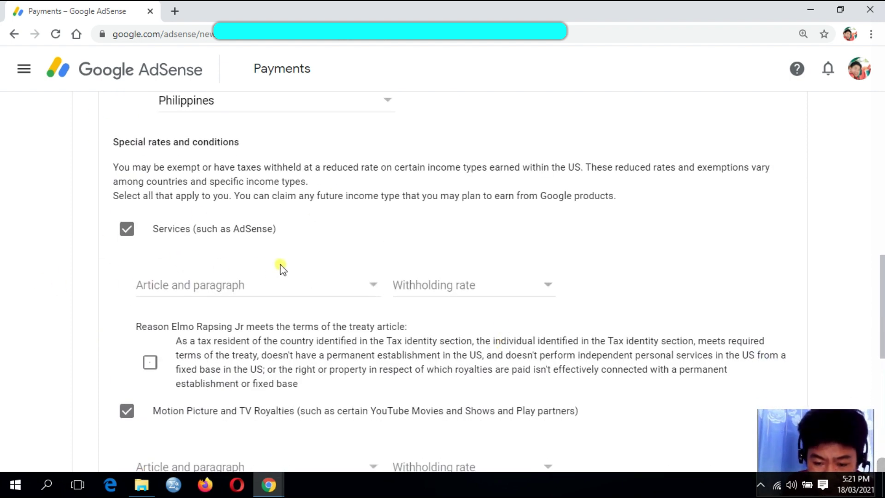
# - Set Services to Article 8 paragraph 1 at the 0% reduced rate and tick its reason
pyautogui.click(372, 290)
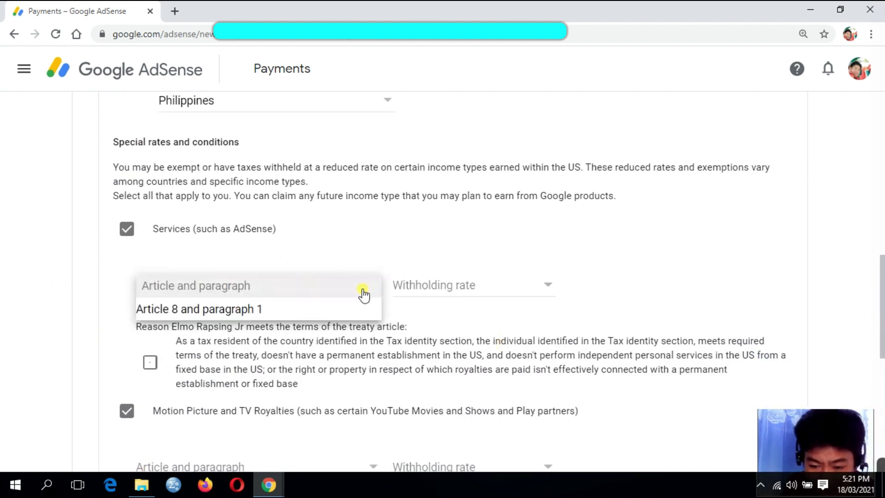
pyautogui.click(199, 312)
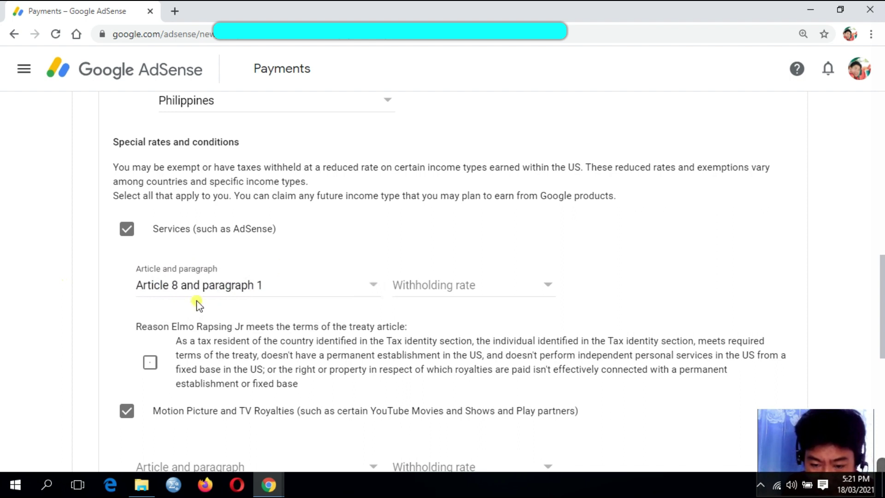
pyautogui.click(550, 290)
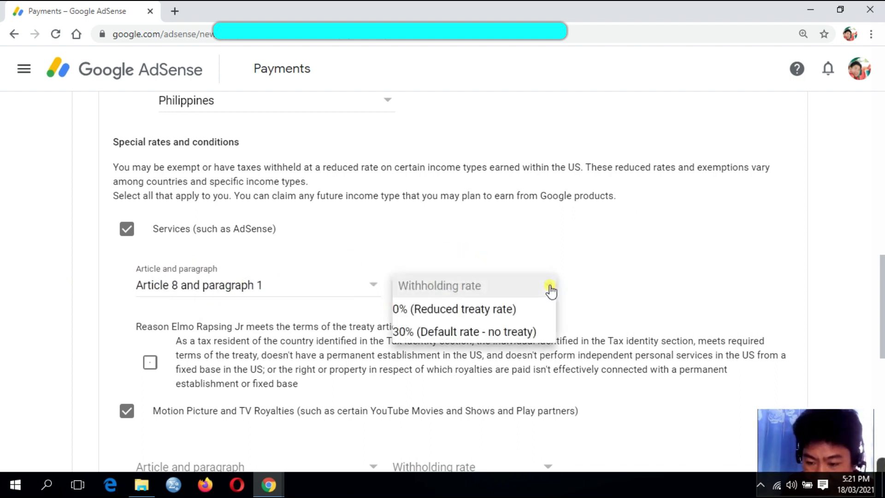
pyautogui.click(452, 310)
pyautogui.scroll(-4, 612, 277)
pyautogui.scroll(4, 611, 277)
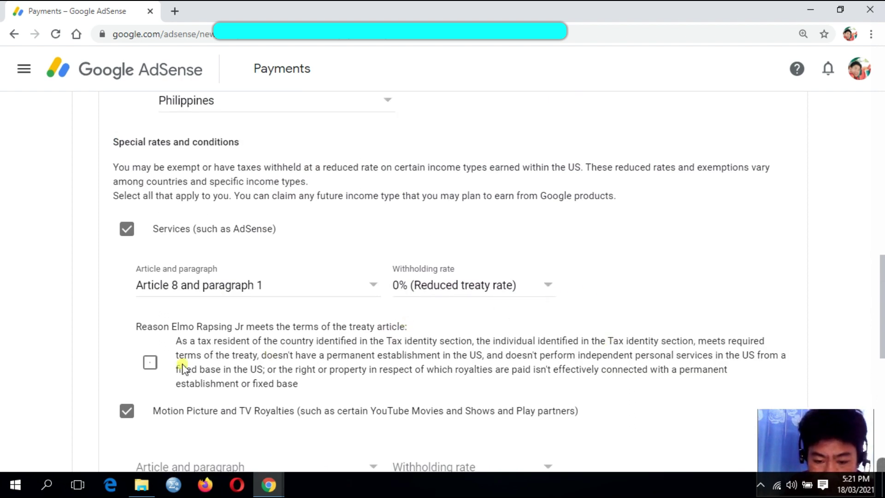
pyautogui.click(150, 365)
pyautogui.scroll(-4, 302, 306)
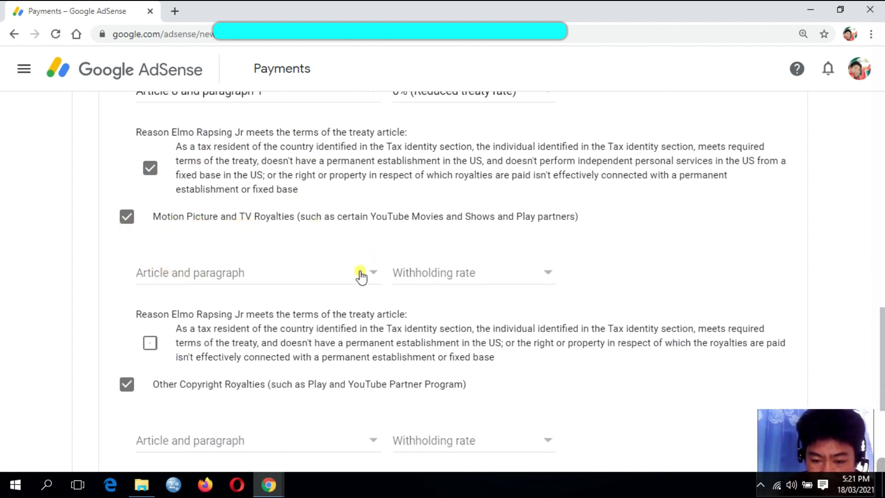
# - Set Motion Picture royalties to Article 13 paragraph 2A at 15% and tick its reason
pyautogui.click(377, 283)
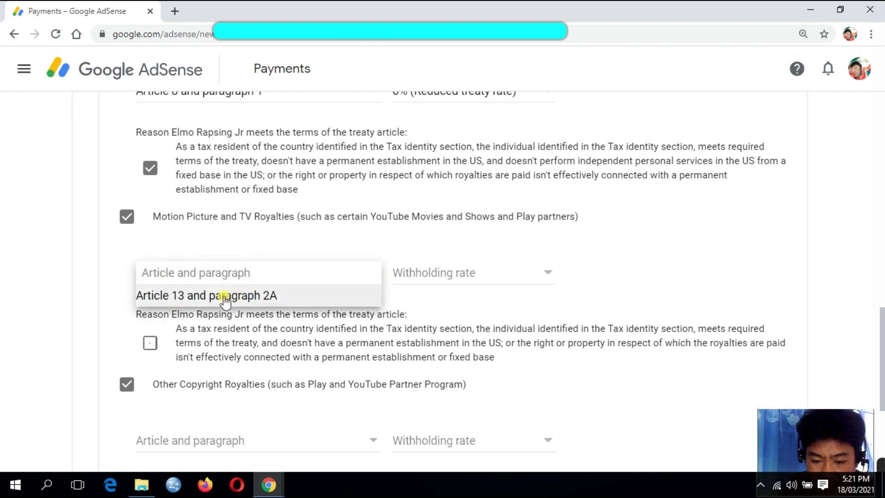
pyautogui.click(209, 298)
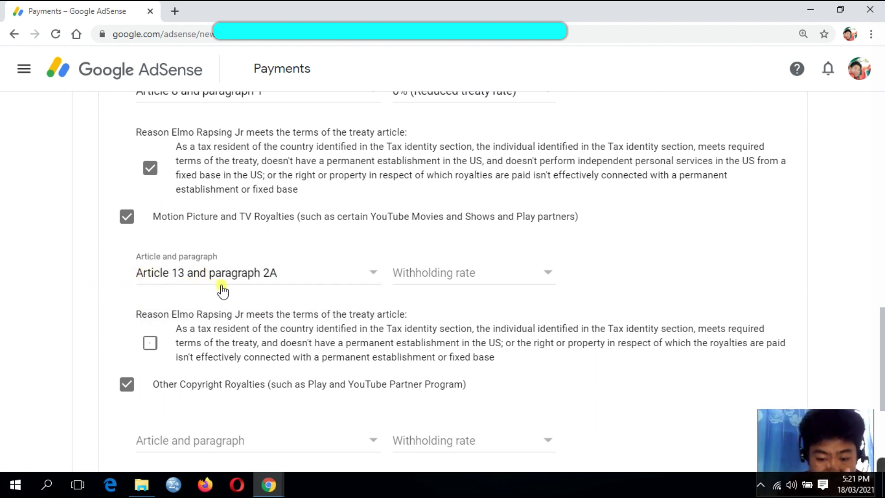
pyautogui.click(549, 274)
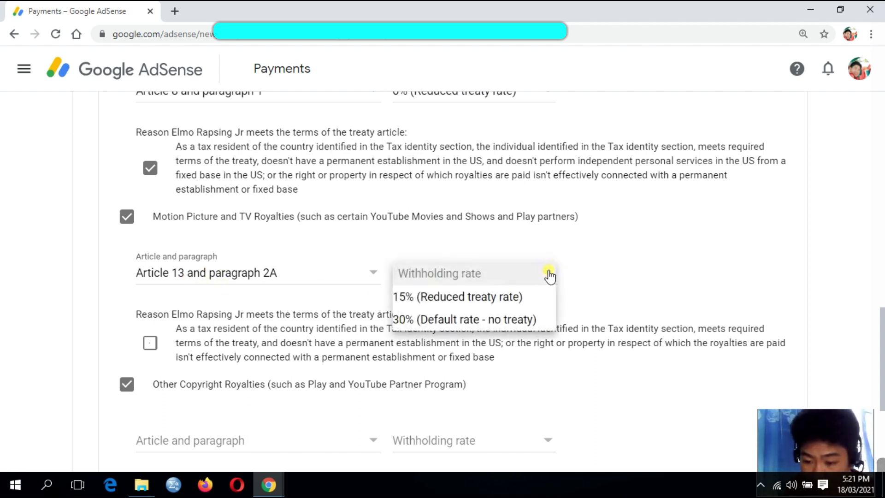
pyautogui.click(425, 297)
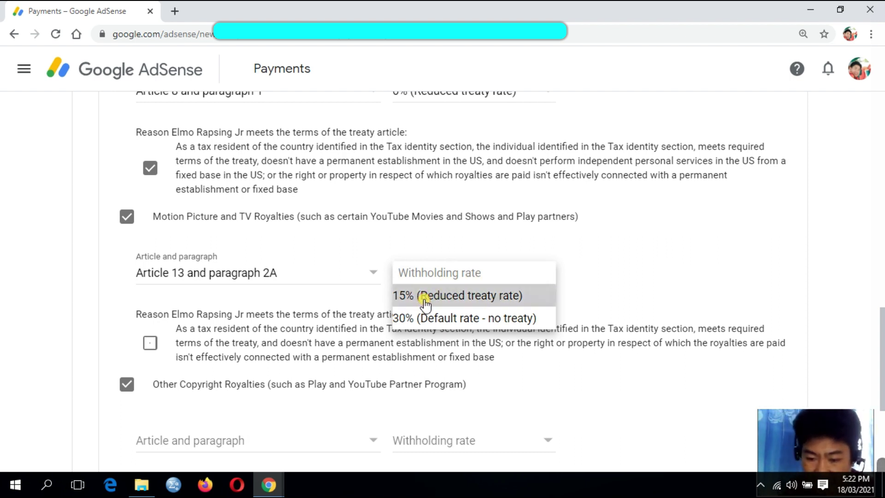
pyautogui.click(151, 351)
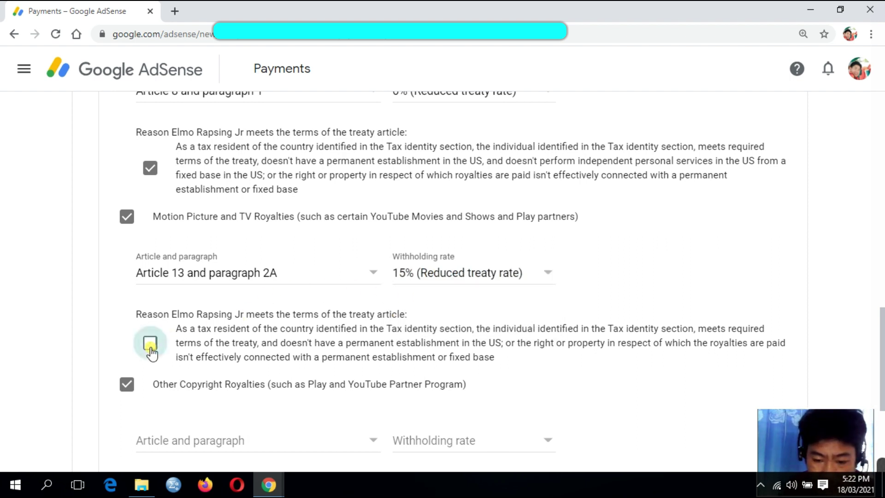
# - Set Other Copyright Royalties to Article 13 paragraph 2A at 15% and tick its reason
pyautogui.scroll(-1, 377, 318)
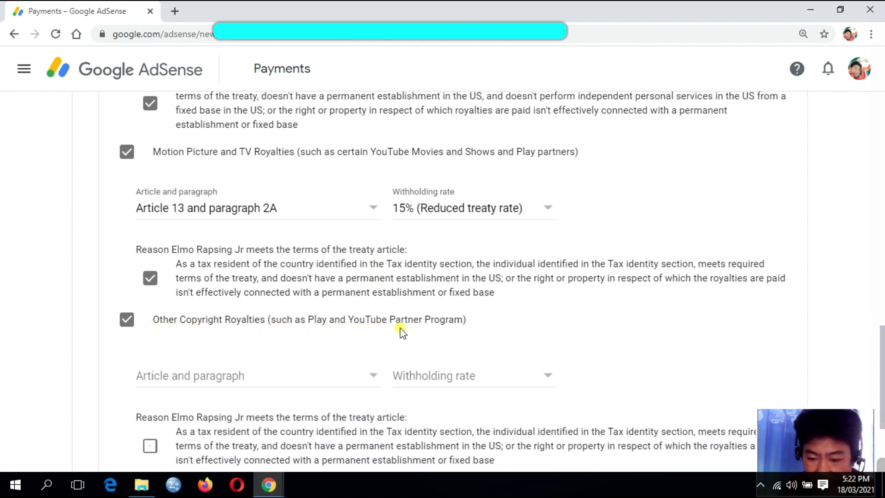
pyautogui.scroll(-1, 362, 328)
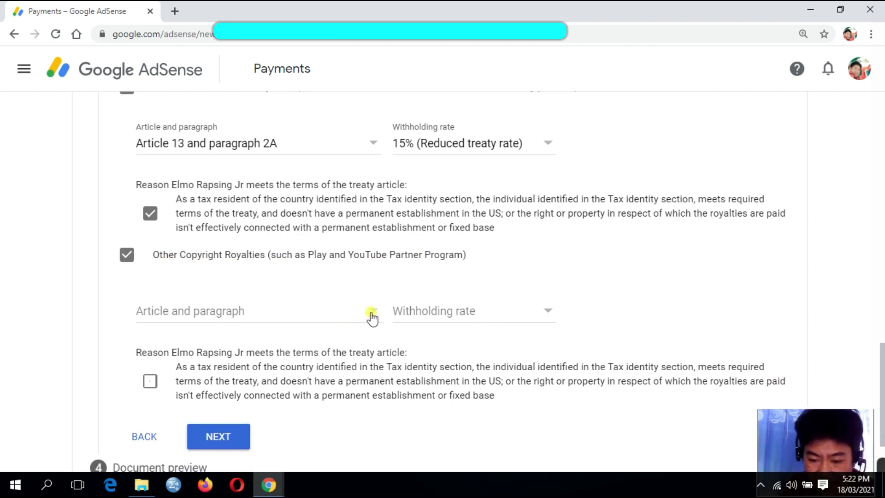
pyautogui.click(374, 315)
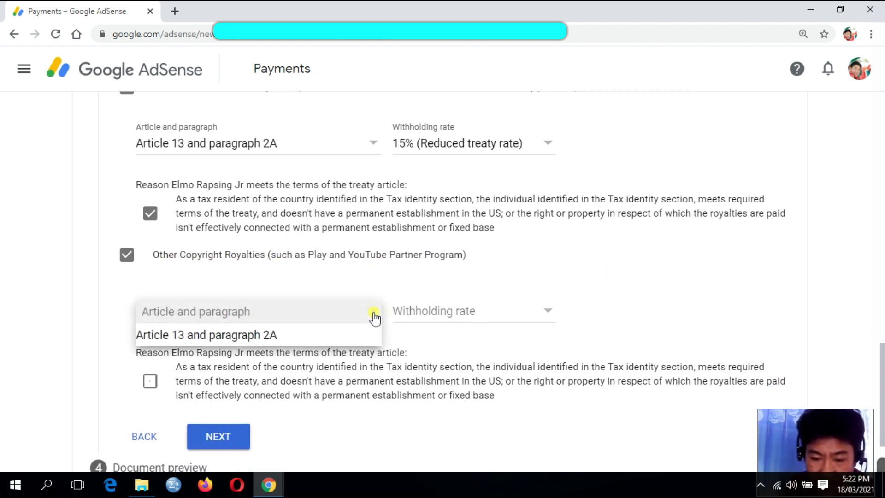
pyautogui.click(220, 335)
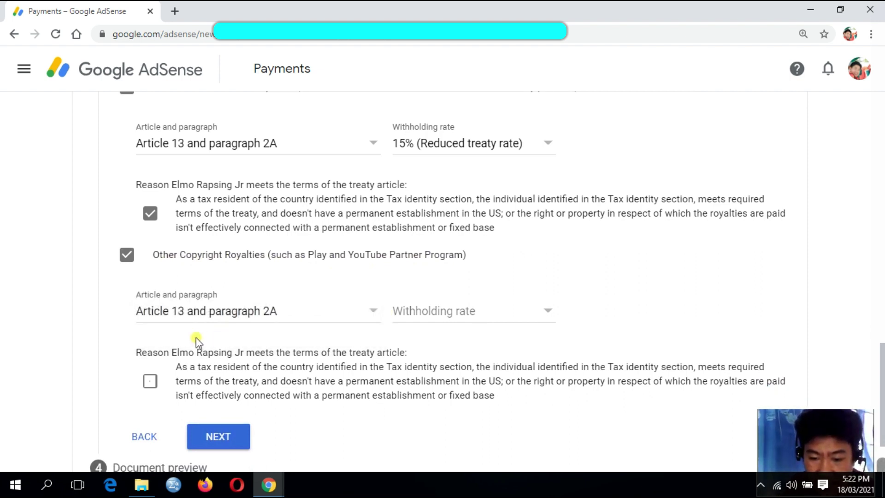
pyautogui.click(547, 312)
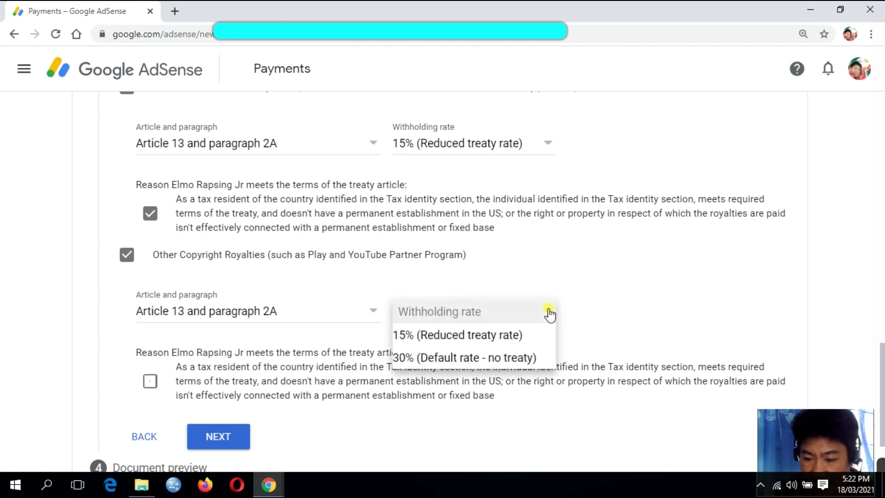
pyautogui.click(483, 335)
pyautogui.scroll(-2, 611, 286)
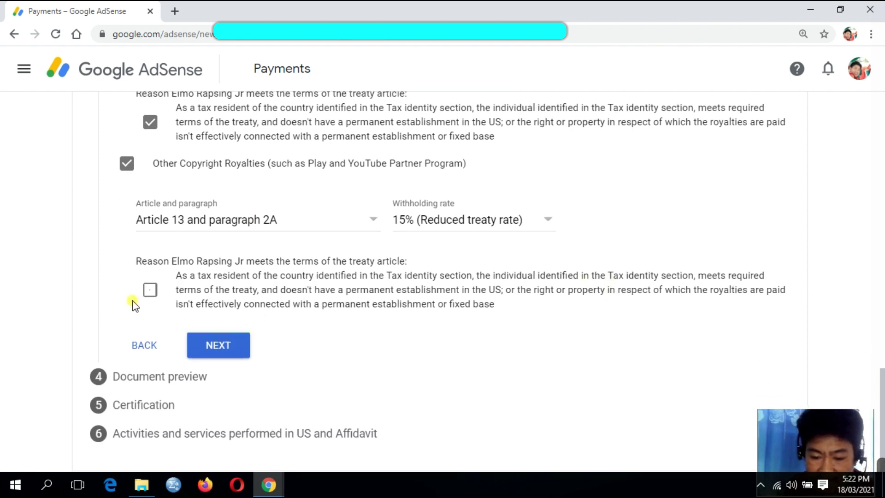
pyautogui.click(149, 292)
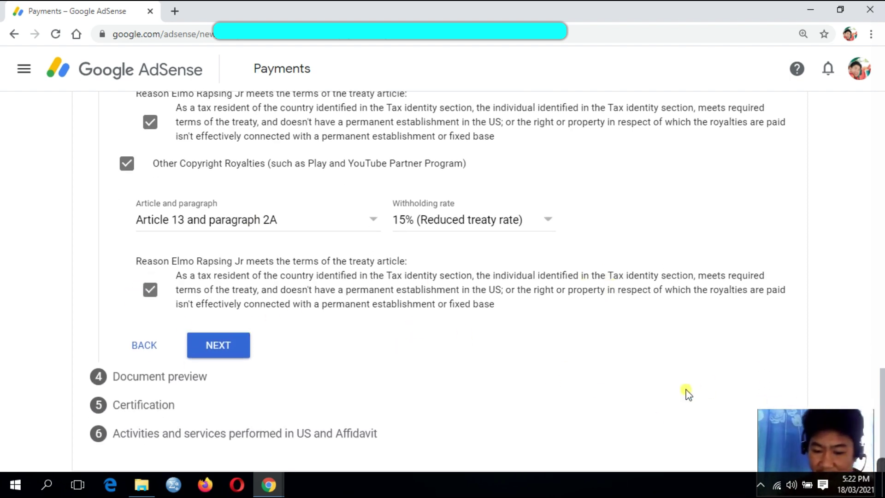
# - Submit the treaty details and confirm the four W-8BEN document previews were reviewed
pyautogui.click(219, 350)
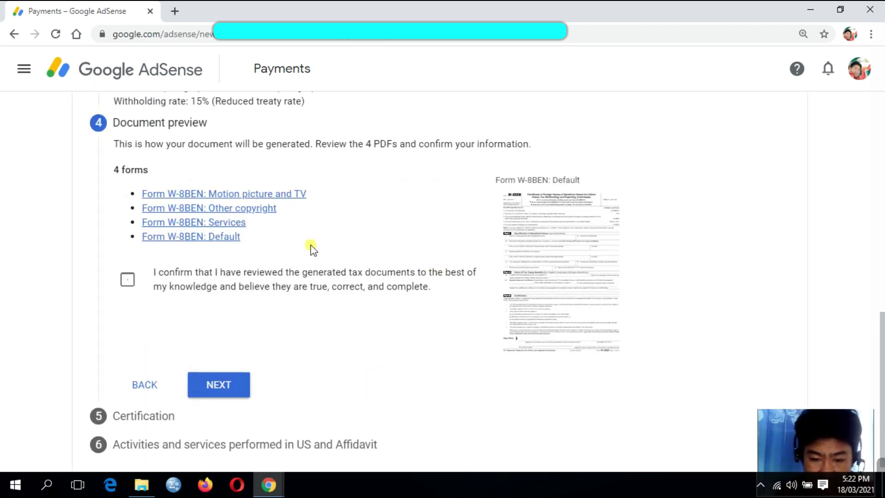
pyautogui.click(129, 286)
pyautogui.scroll(2, 464, 330)
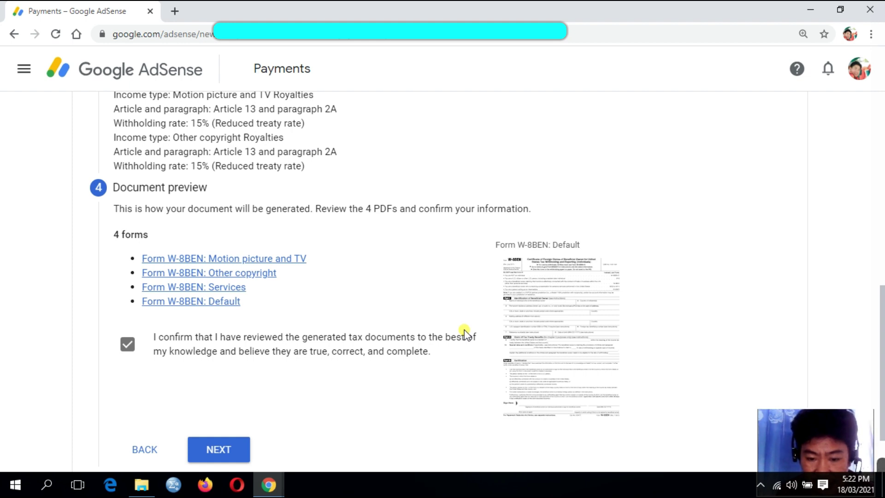
pyautogui.scroll(3, 419, 324)
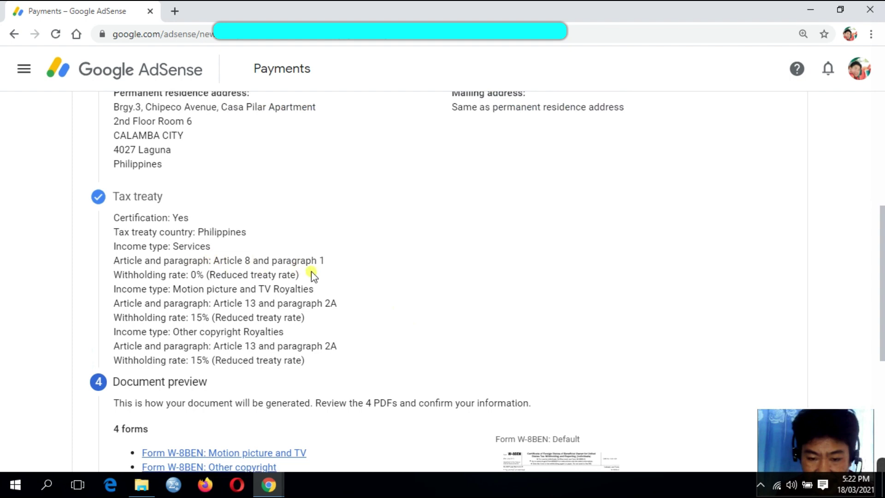
pyautogui.scroll(-1, 310, 272)
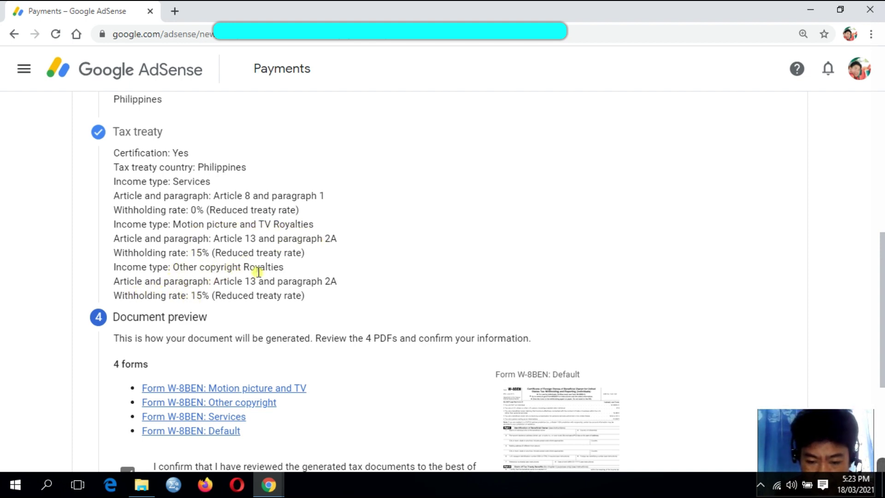
pyautogui.scroll(-4, 425, 265)
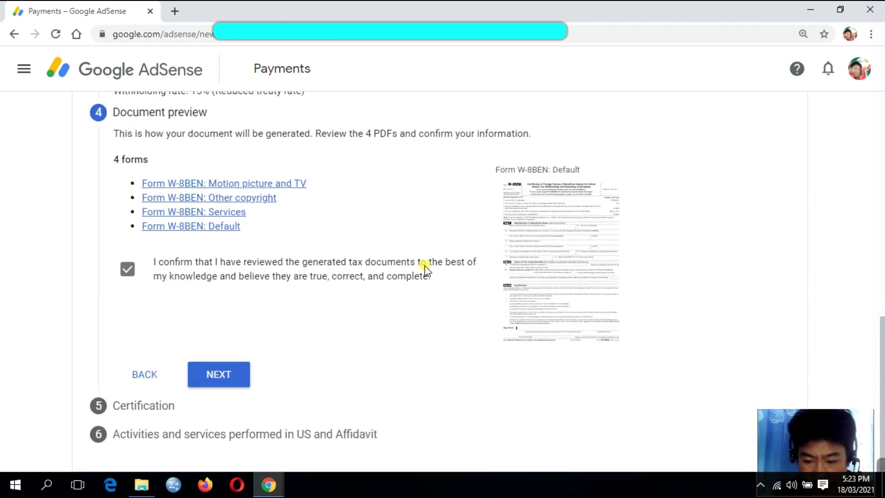
pyautogui.scroll(5, 425, 265)
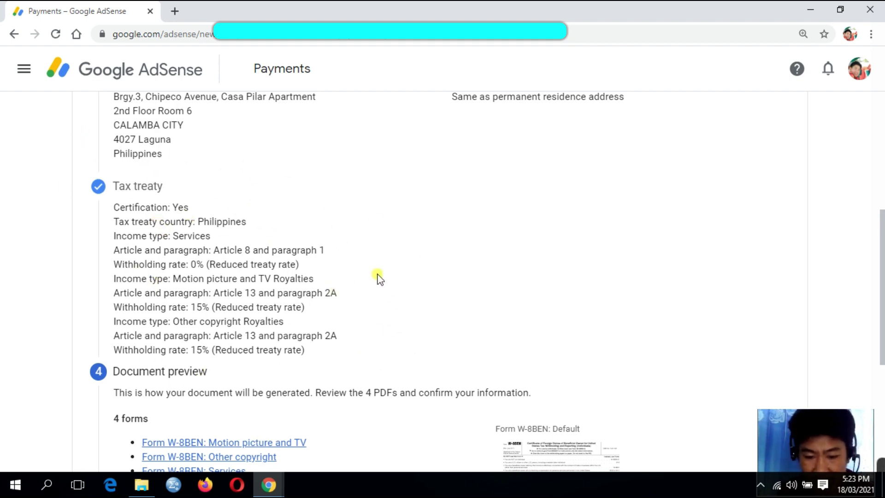
pyautogui.scroll(-1, 377, 277)
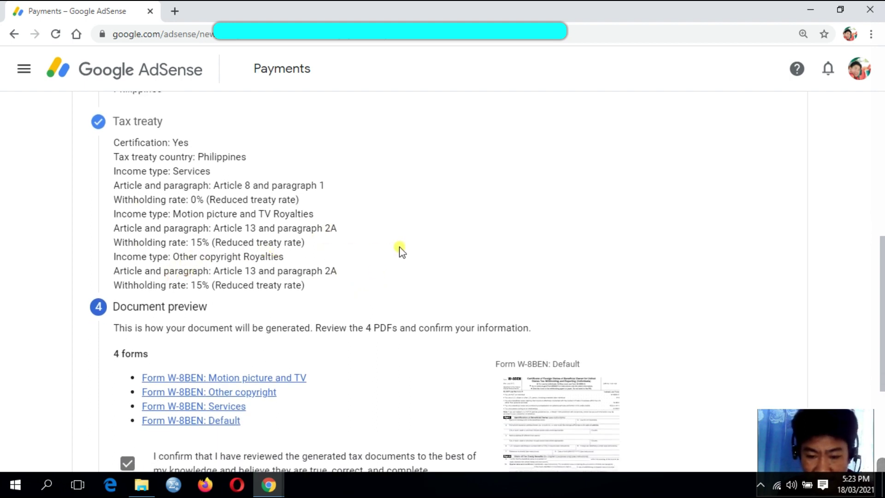
pyautogui.scroll(-3, 430, 244)
pyautogui.scroll(1, 429, 243)
pyautogui.scroll(-1, 430, 244)
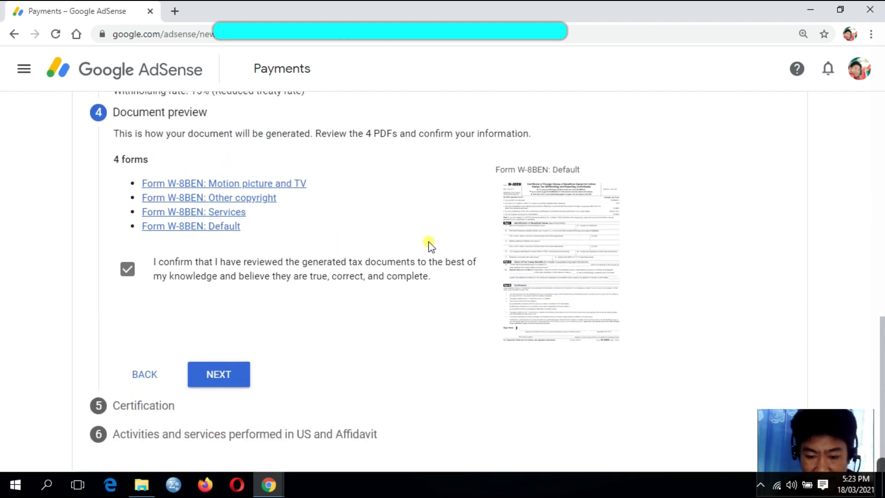
# - Proceed from the document preview to the Certification step
pyautogui.click(223, 376)
pyautogui.scroll(-1, 581, 184)
pyautogui.scroll(-5, 571, 181)
pyautogui.scroll(4, 571, 181)
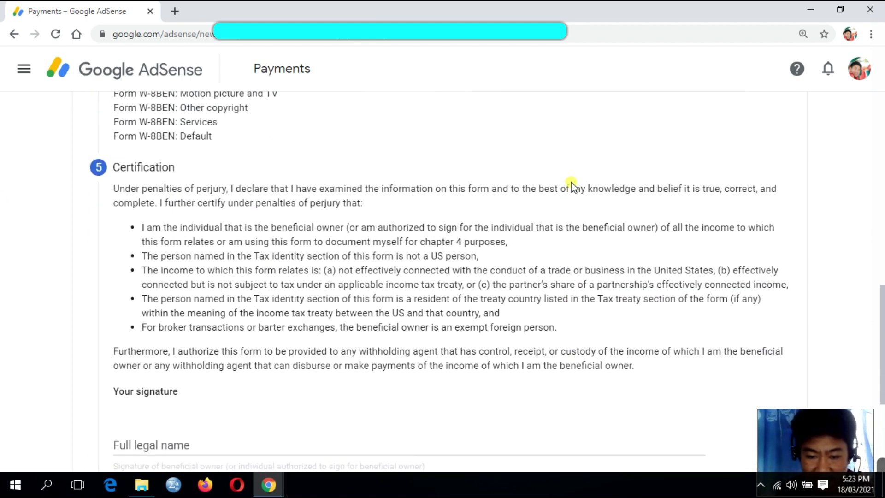
# - Sign the W-8BEN certification with your full legal name, confirm you are the signer, and continue
pyautogui.scroll(-1, 572, 184)
pyautogui.click(141, 382)
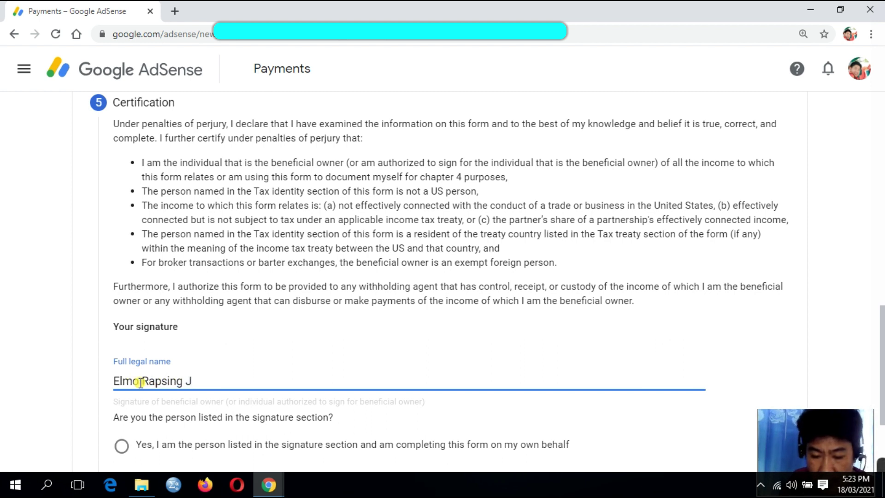
pyautogui.scroll(-3, 158, 352)
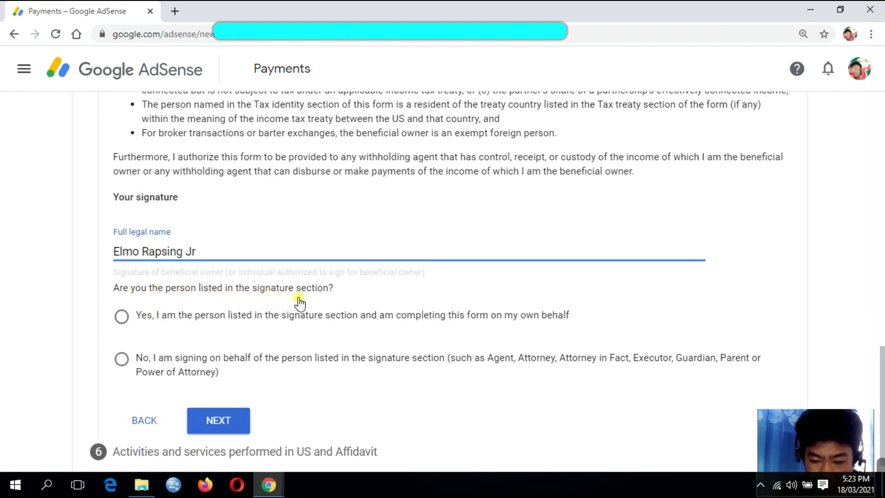
pyautogui.click(123, 321)
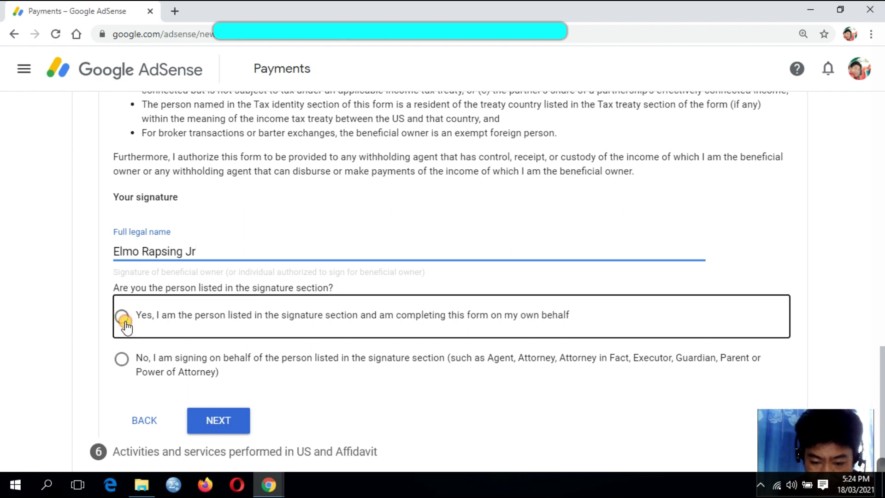
pyautogui.scroll(-1, 455, 381)
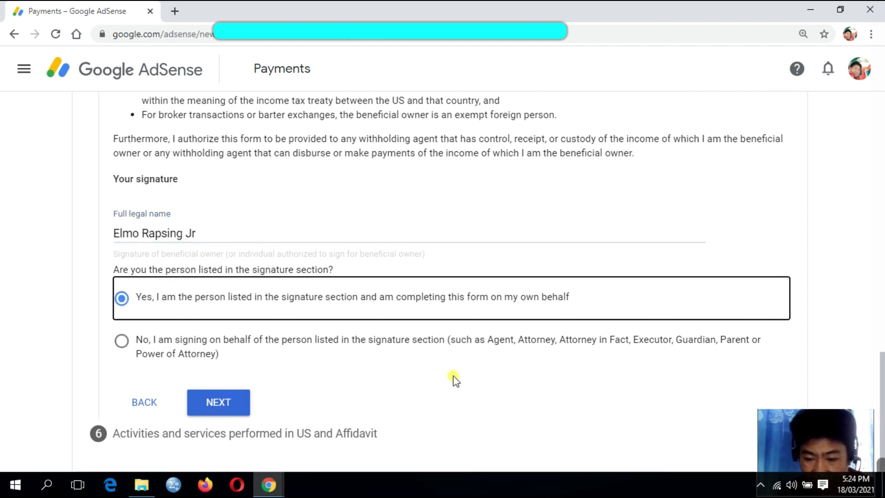
pyautogui.click(225, 404)
pyautogui.scroll(1, 341, 231)
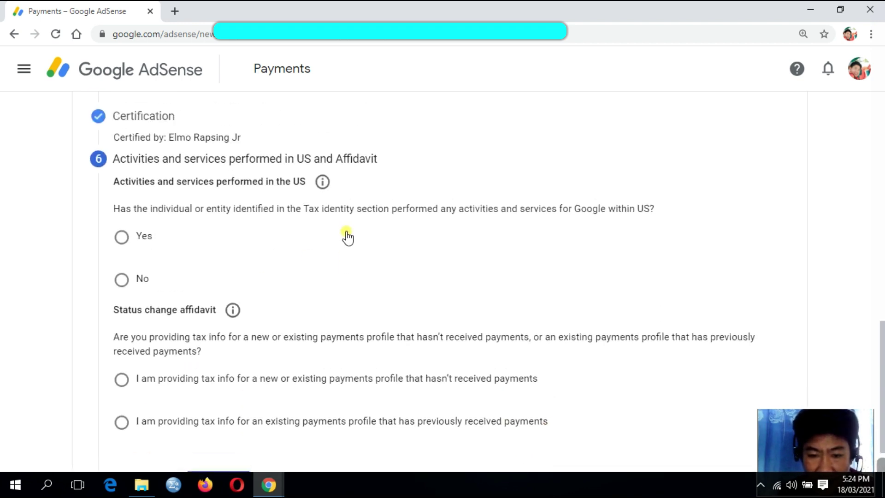